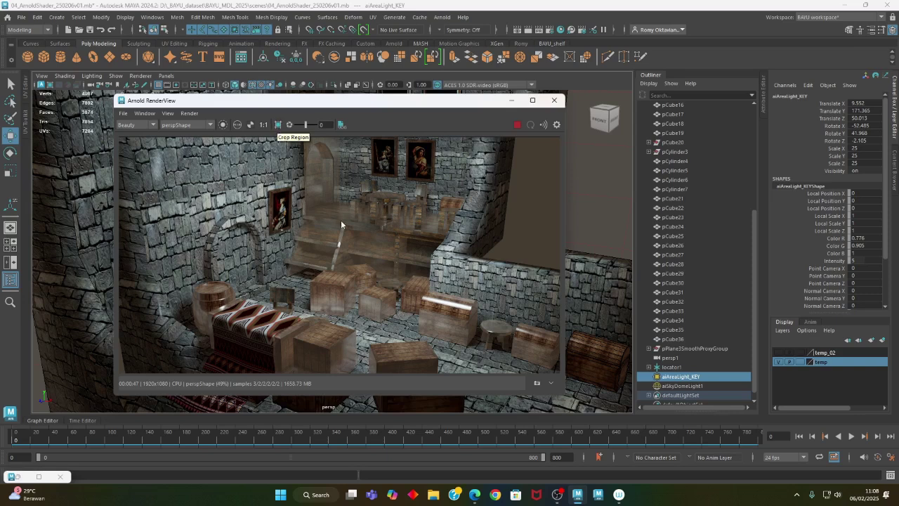
Step: Store a snapshot of the current render, shrink the snapshot pane and minimize the render window
left_click(537, 384)
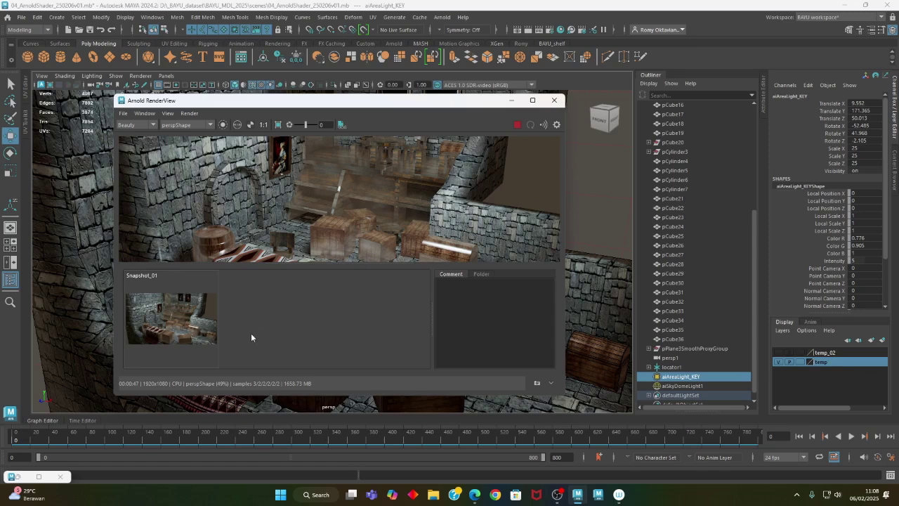
left_click_drag(335, 265, 333, 302)
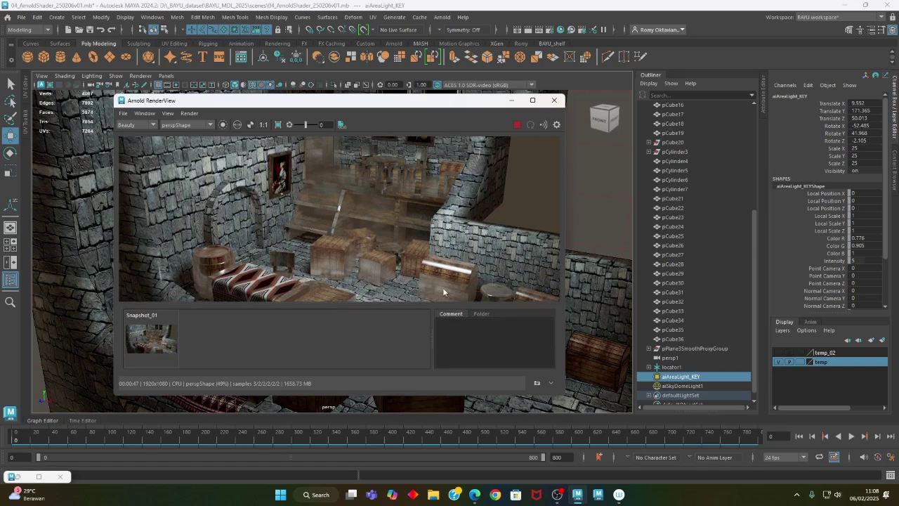
left_click(511, 100)
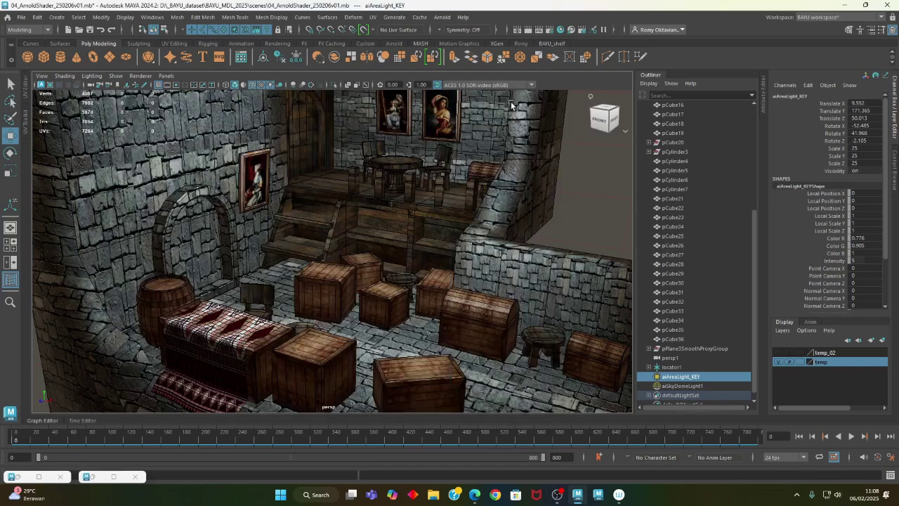
Step: Set the specular weight of the large treasure chest's wood material, aiStandardSurface2, to 0.05
left_click(460, 342)
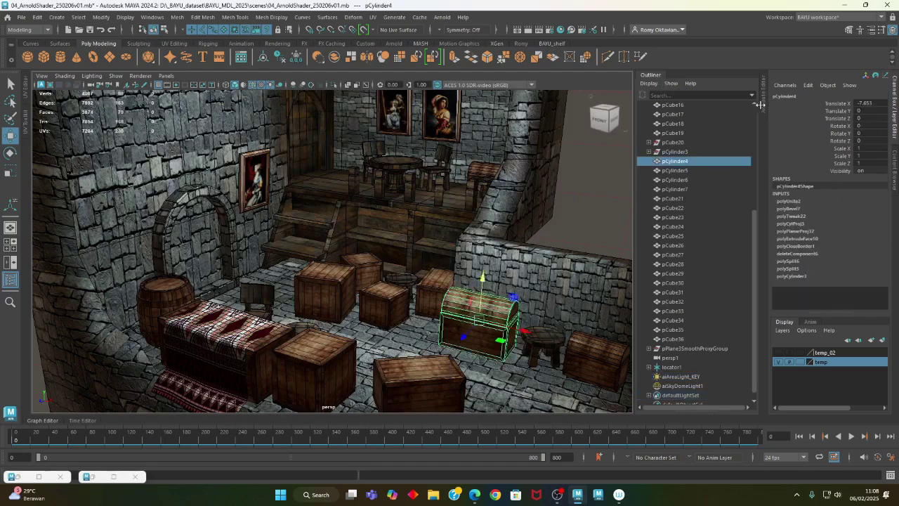
right_click(595, 177)
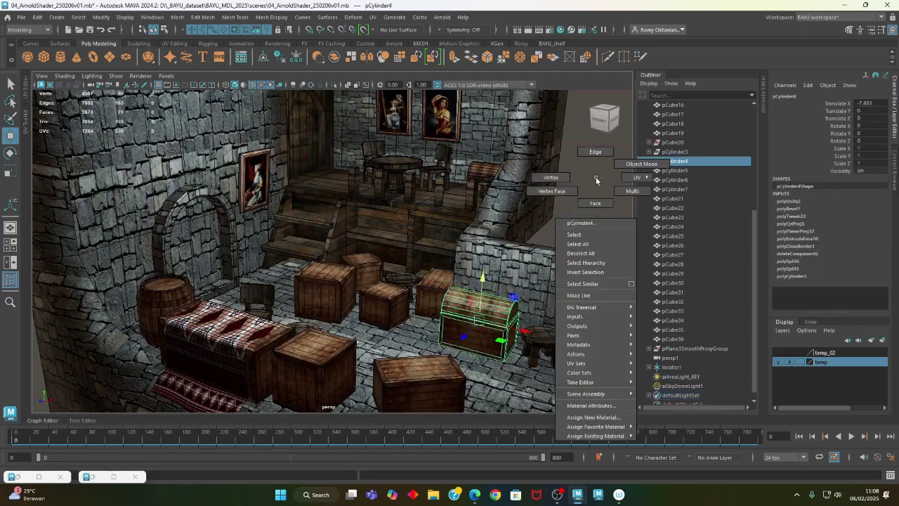
left_click(596, 406)
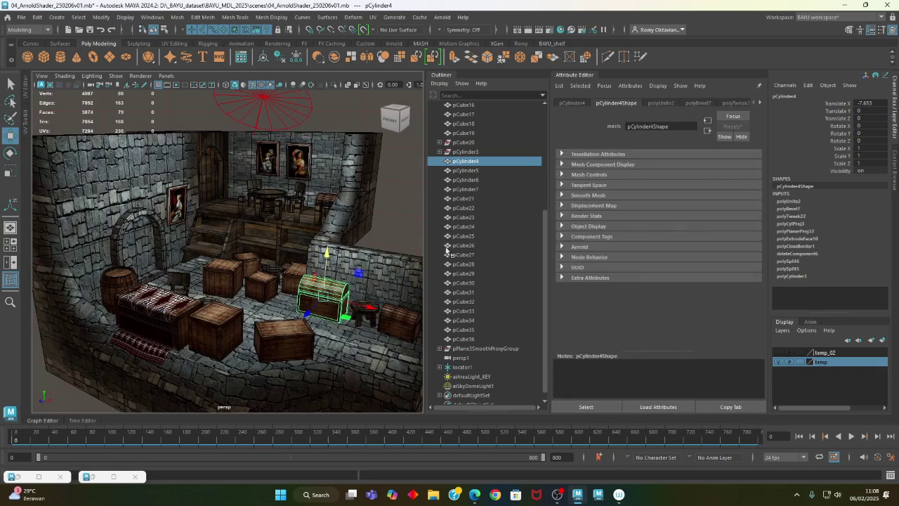
right_click(400, 206)
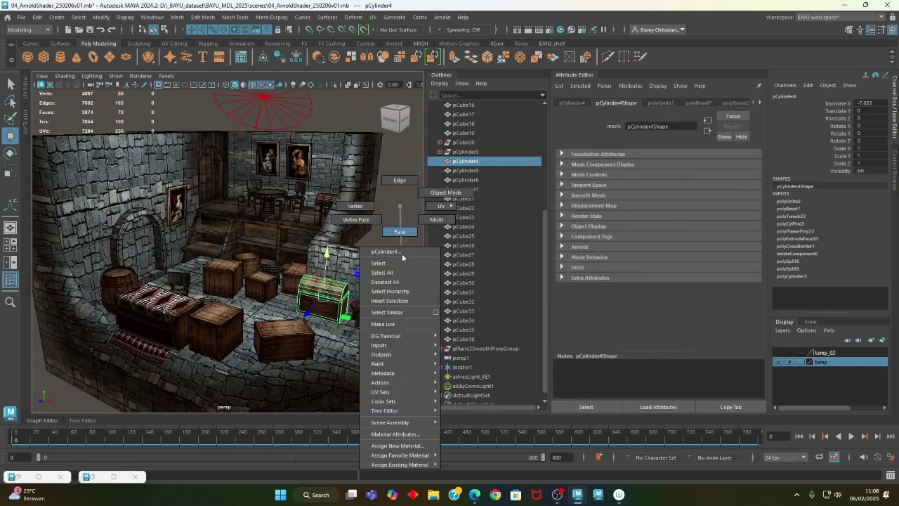
left_click(406, 435)
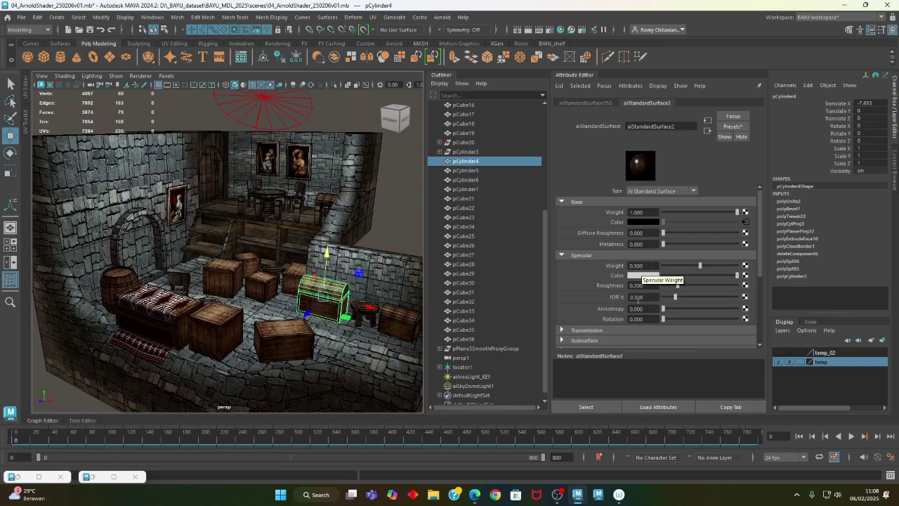
left_click(651, 264)
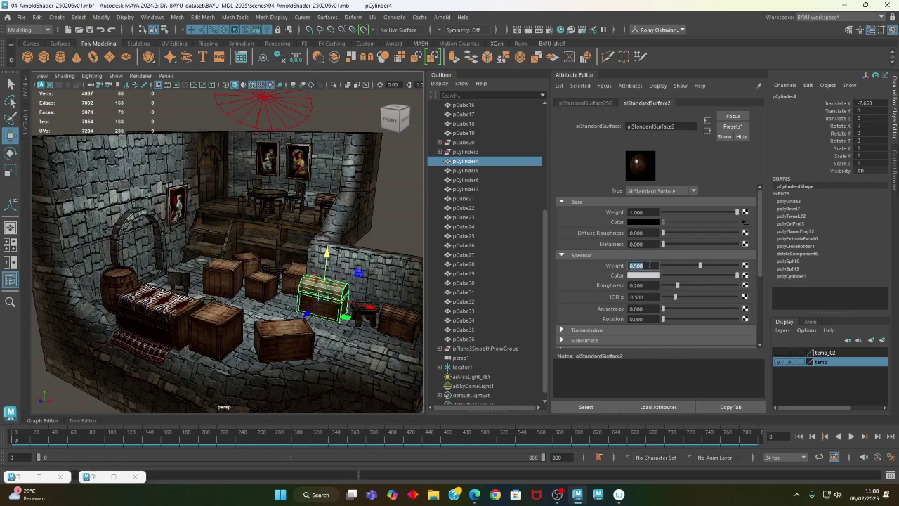
type(".05")
key("Return")
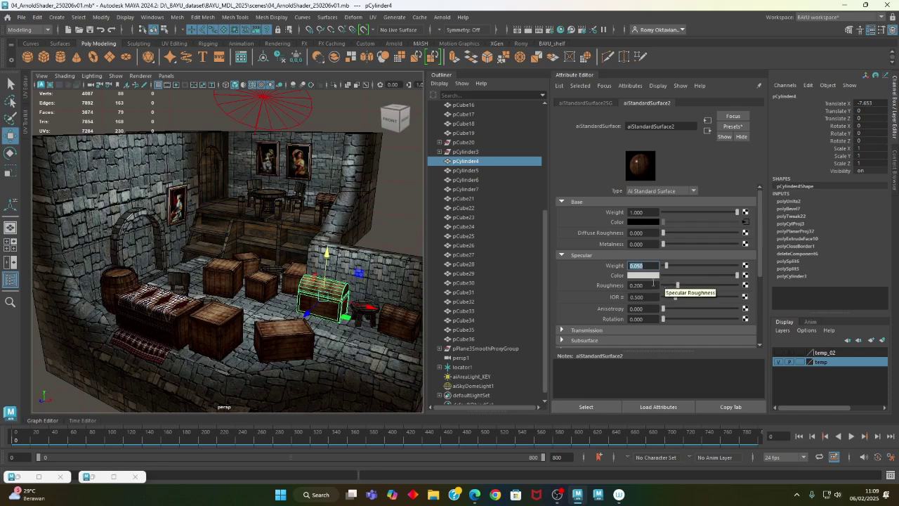
left_click(647, 266)
left_click(389, 231)
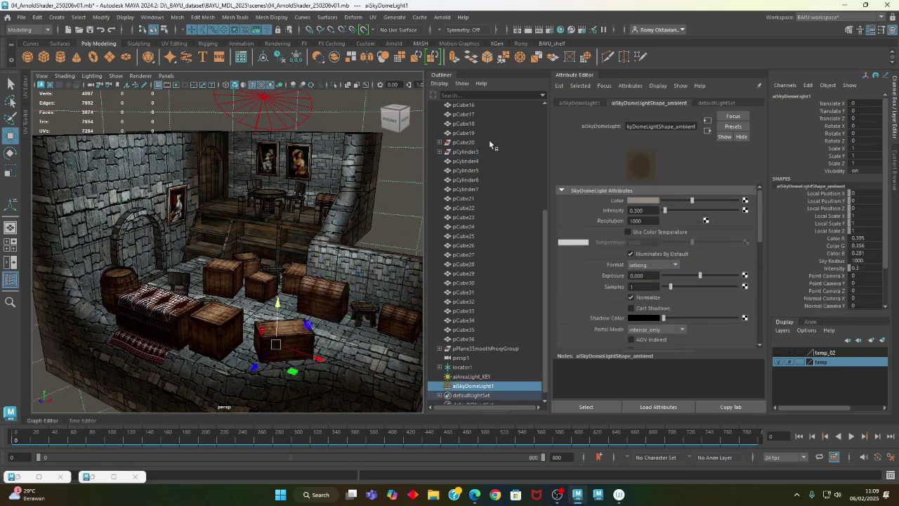
Step: Restore the render window with a larger image area and re-render the room with the reduced chest reflections
double_click(86, 477)
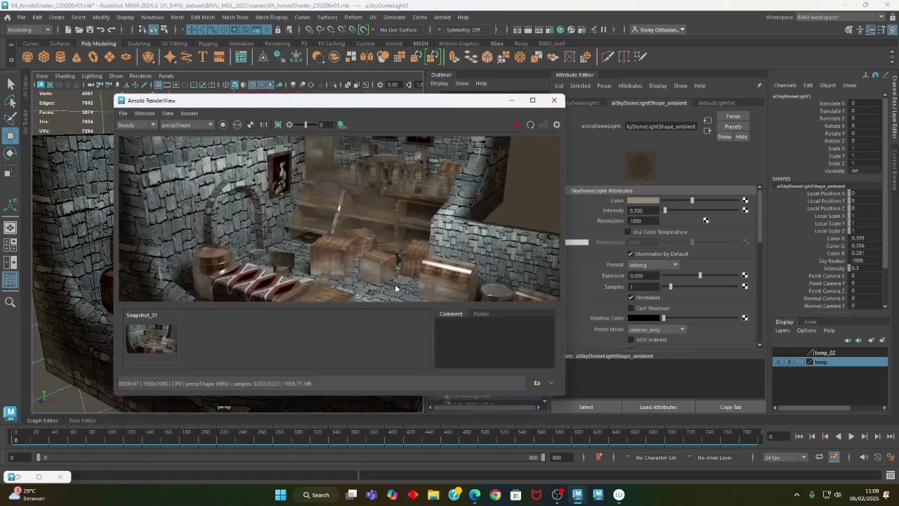
mouse_move(298, 96)
left_mouse_down()
mouse_move(309, 28)
mouse_move(293, 87)
left_mouse_up()
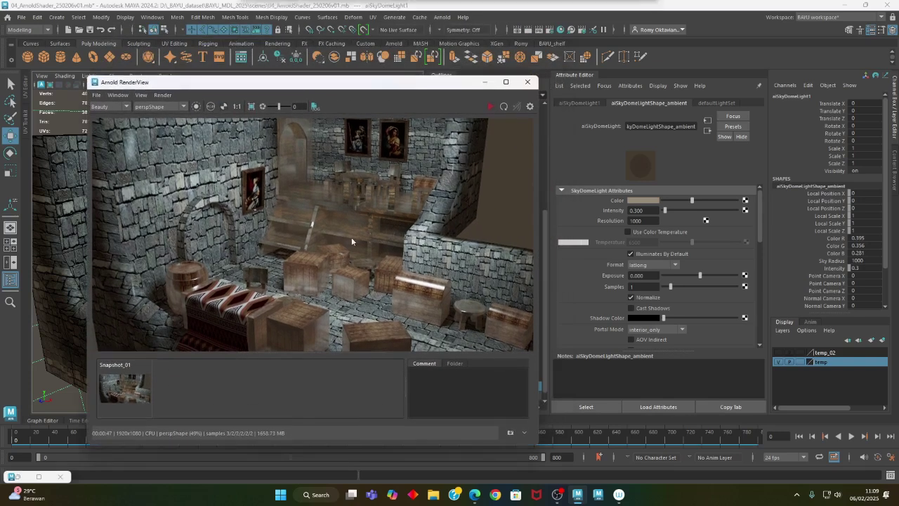
left_click_drag(362, 351, 360, 364)
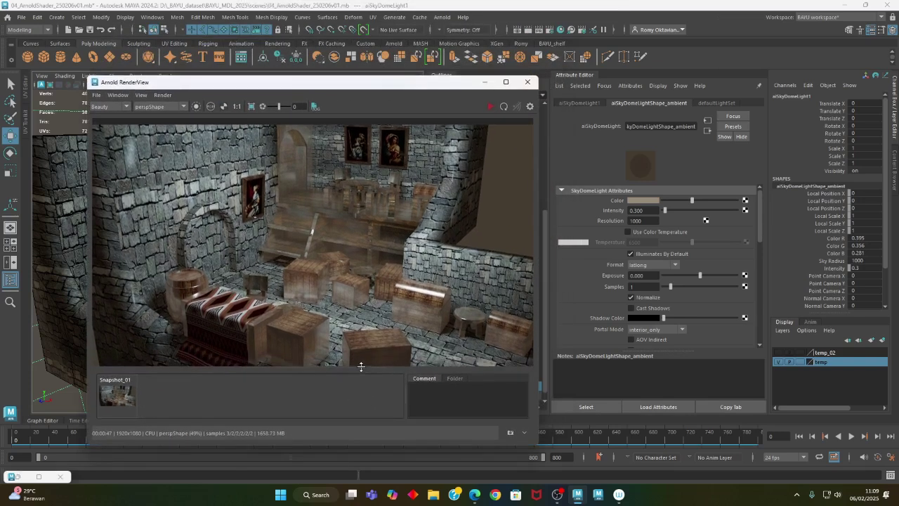
left_click(490, 107)
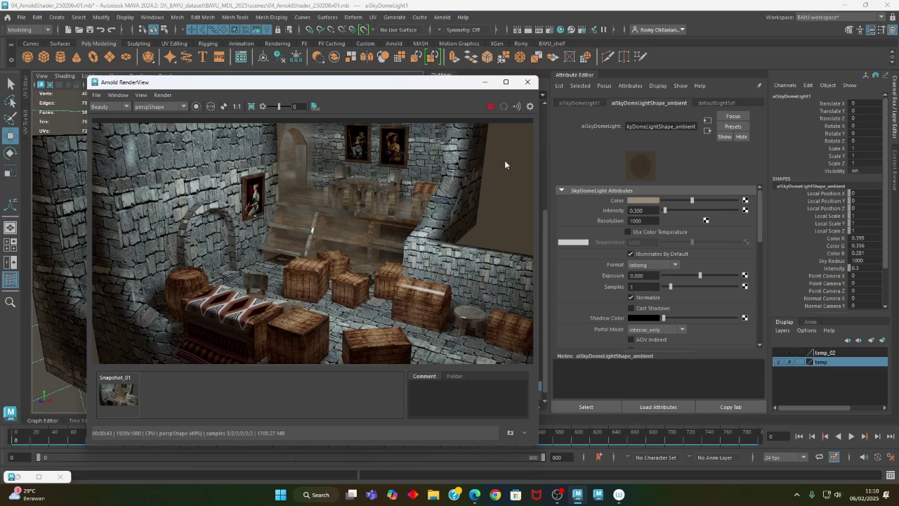
Step: Store a second render snapshot and compare it with the first one
left_click(509, 432)
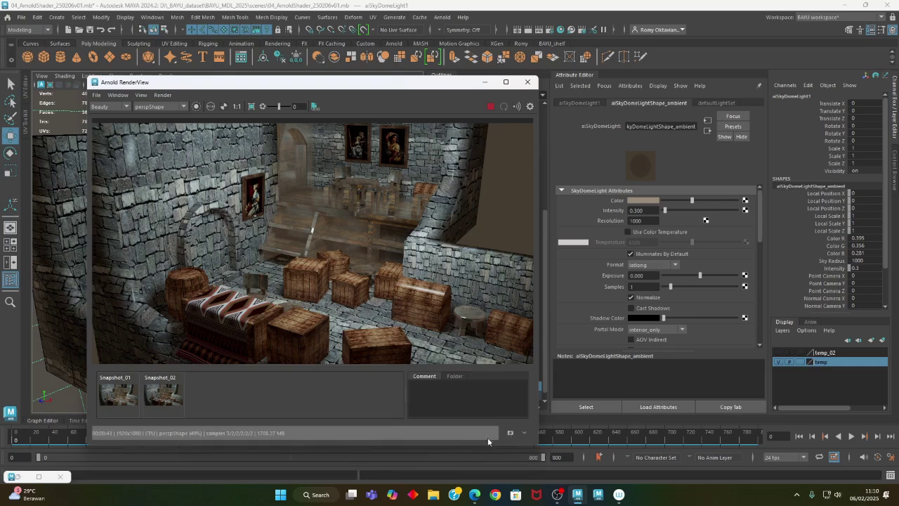
left_click(114, 396)
left_click(152, 400)
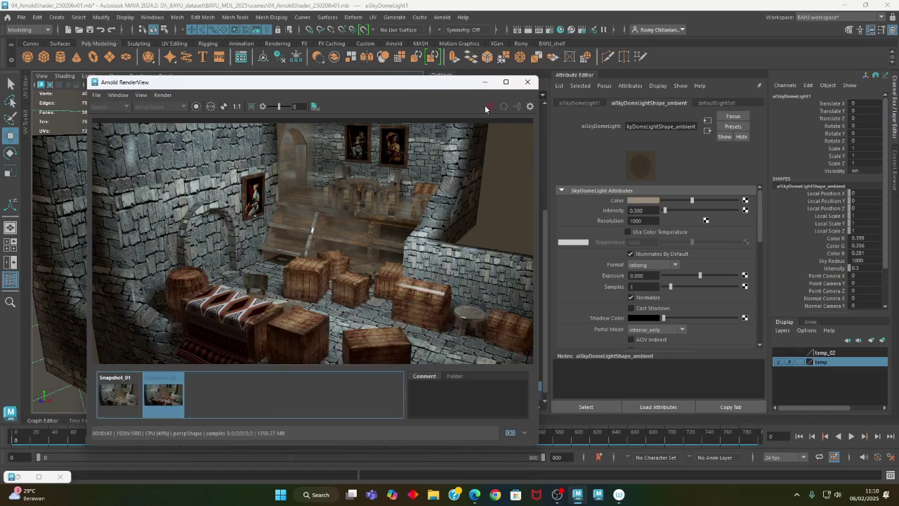
Step: Darken the specular color of the treasure chest's material, aiStandardSurface2, to a mid grey
left_click_drag(448, 91, 437, 354)
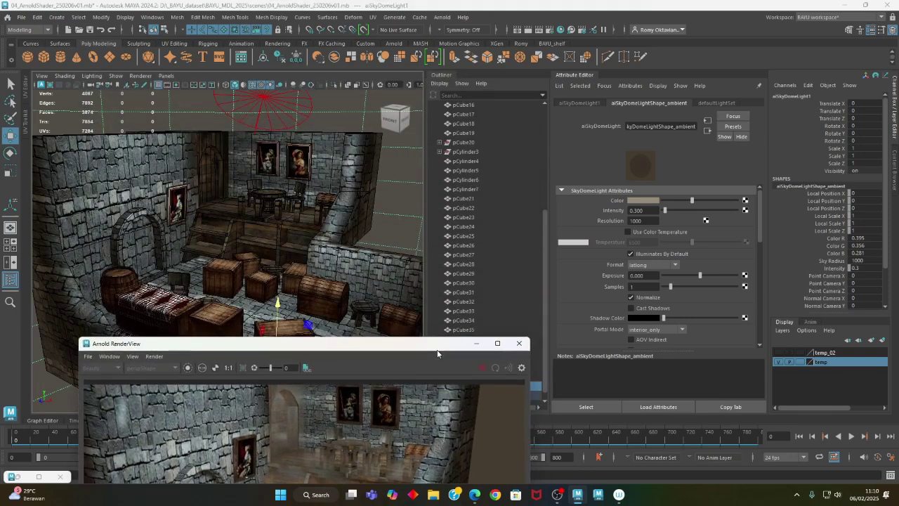
left_click(318, 302)
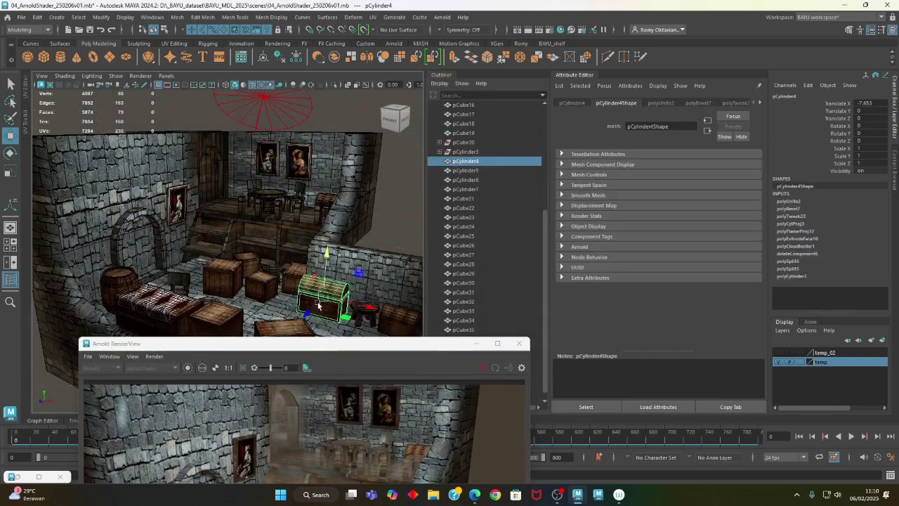
left_click(759, 103)
left_click(760, 103)
left_click(759, 103)
left_click(760, 102)
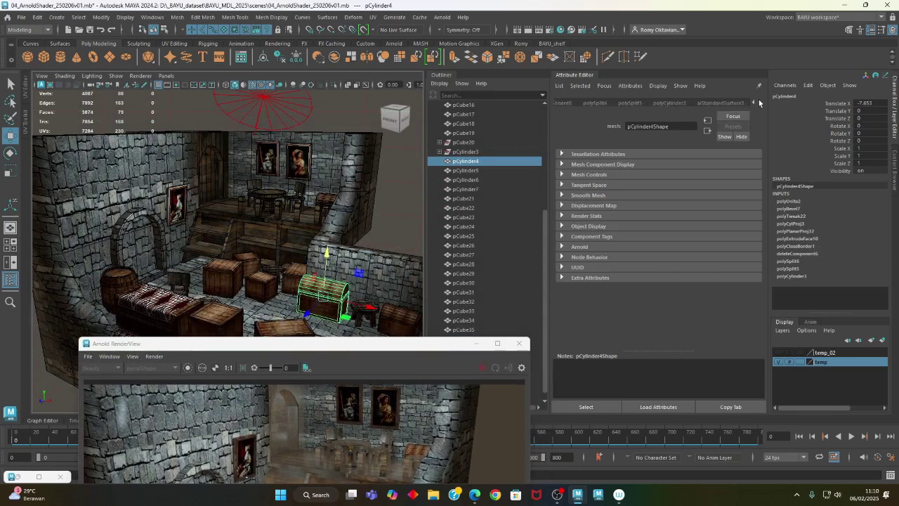
left_click(737, 105)
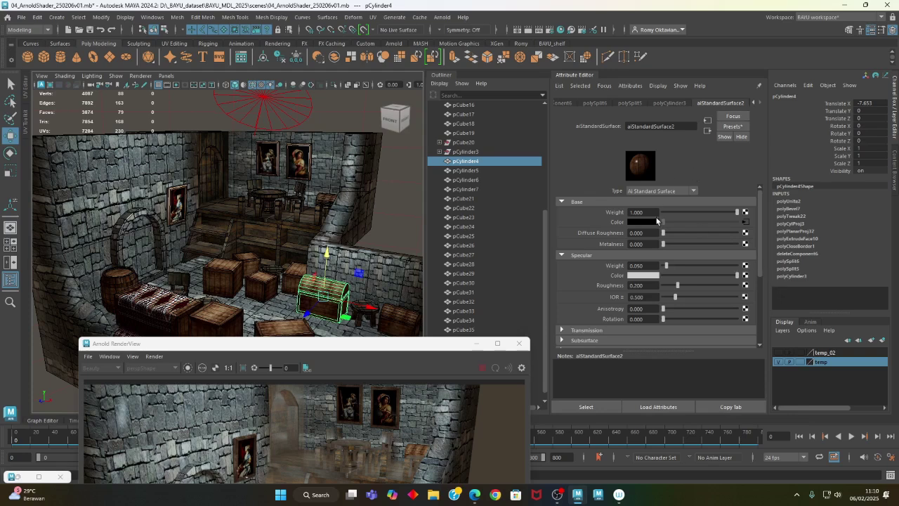
left_click(701, 275)
left_click_drag(700, 276, 682, 276)
Step: Compare the two stored render snapshots and re-render the scene with the darker specular color
left_click_drag(377, 343, 342, 112)
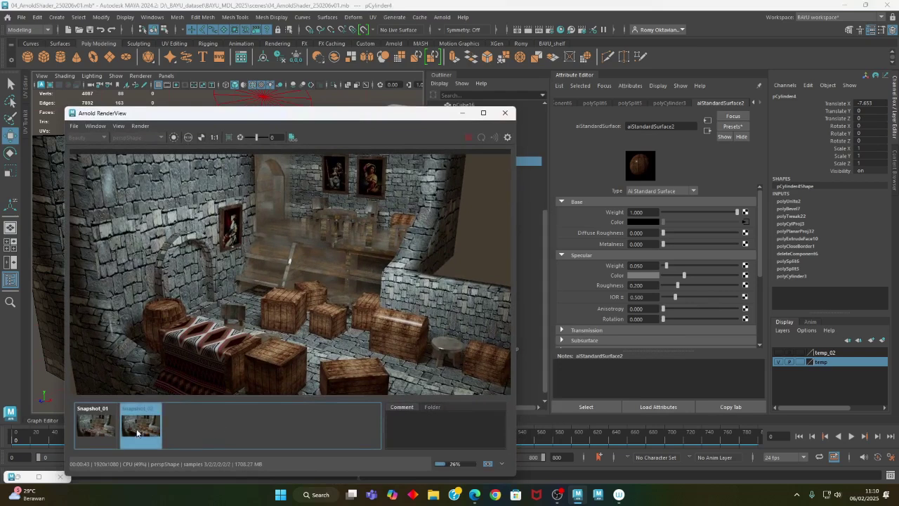
left_click(103, 425)
left_click(143, 430)
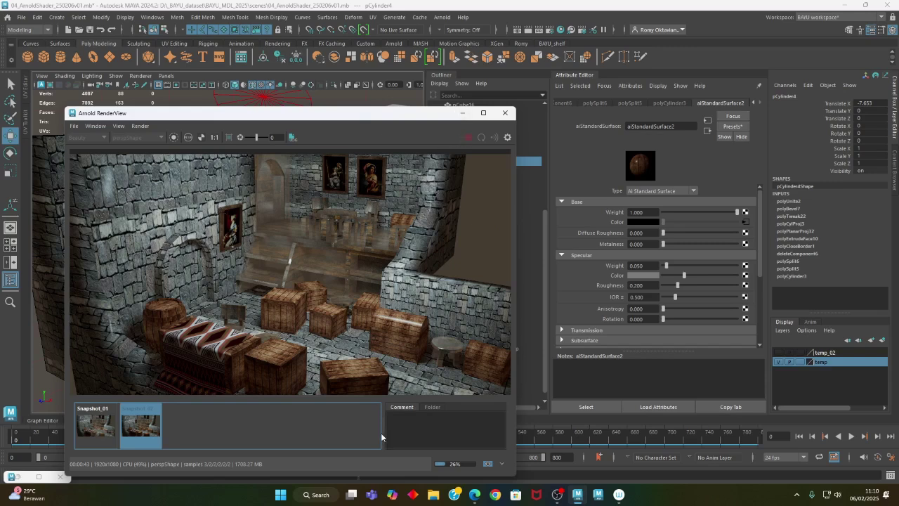
left_click(95, 430)
left_click(141, 429)
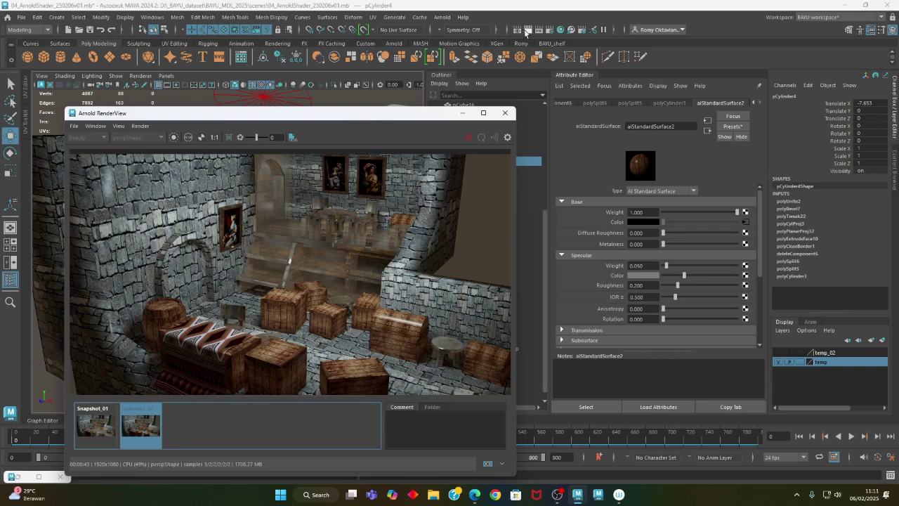
left_click(528, 30)
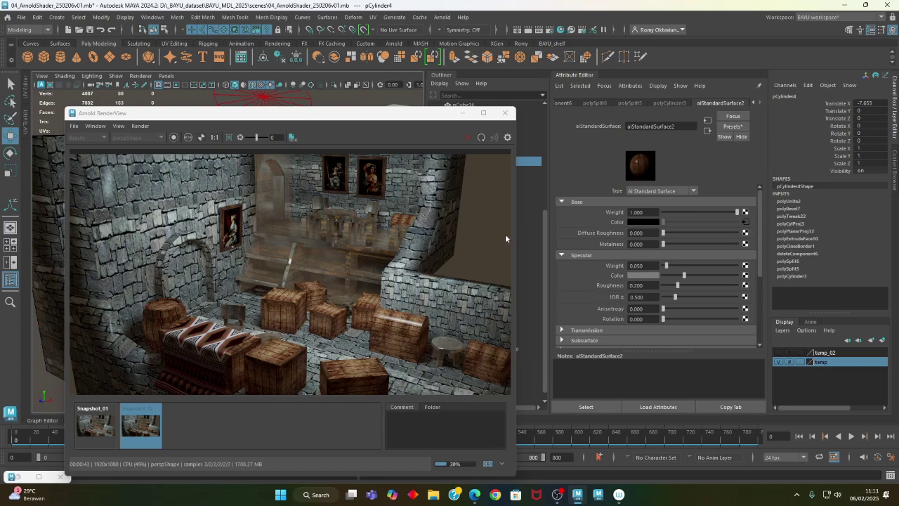
left_click(481, 137)
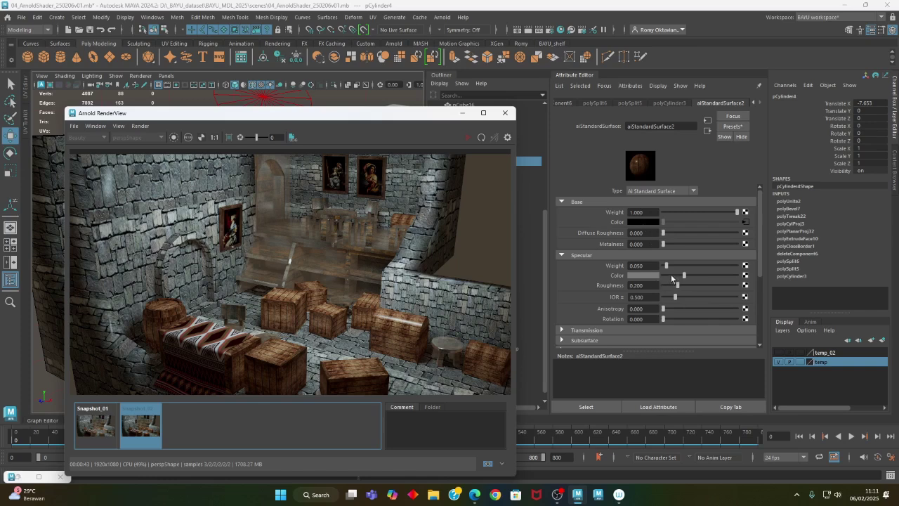
Step: Set the brightness value (V) of the wood material's specular color to 0.108
left_click(644, 273)
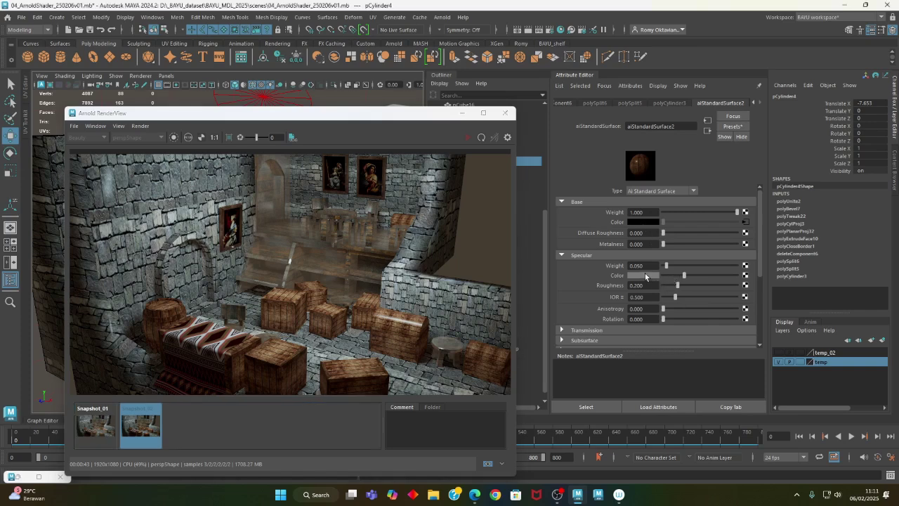
left_click(578, 321)
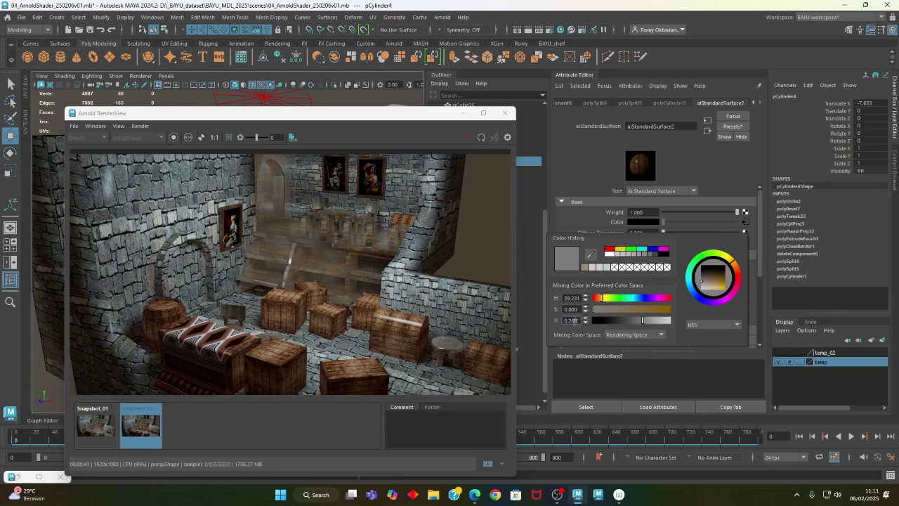
key("BackSpace")
type("108")
key("Return")
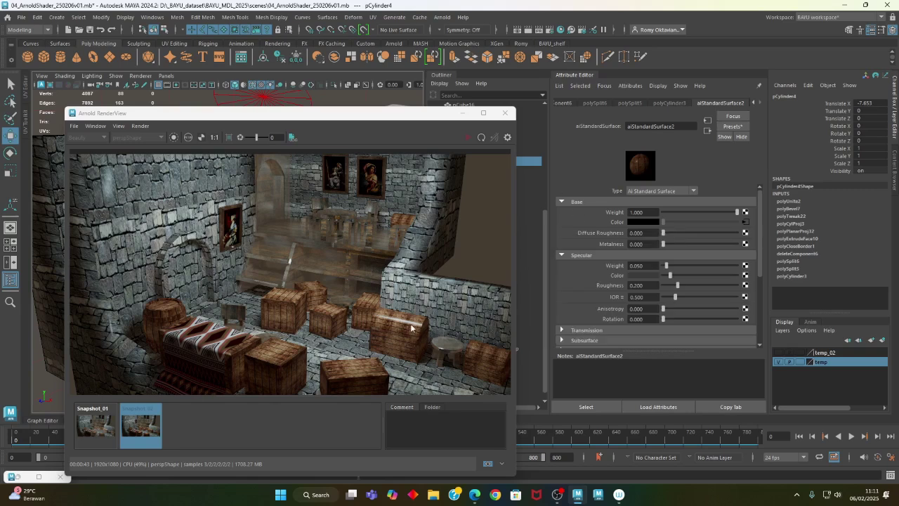
Step: Examine the Transmission, Subsurface, Coat, Sheen and Emission settings of the wood material
scroll(762, 271, "down", 5)
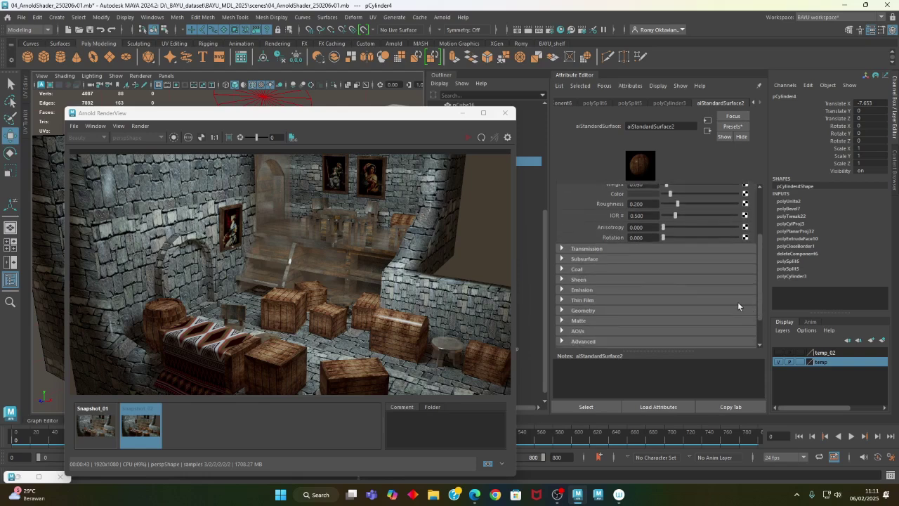
left_click(579, 249)
left_click(579, 249)
left_click(582, 259)
left_click(583, 260)
left_click(580, 270)
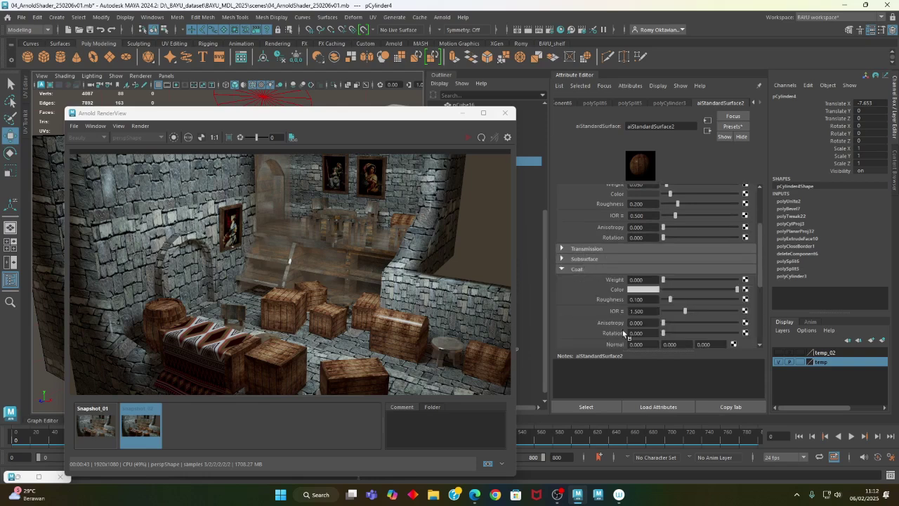
left_click_drag(761, 265, 759, 274)
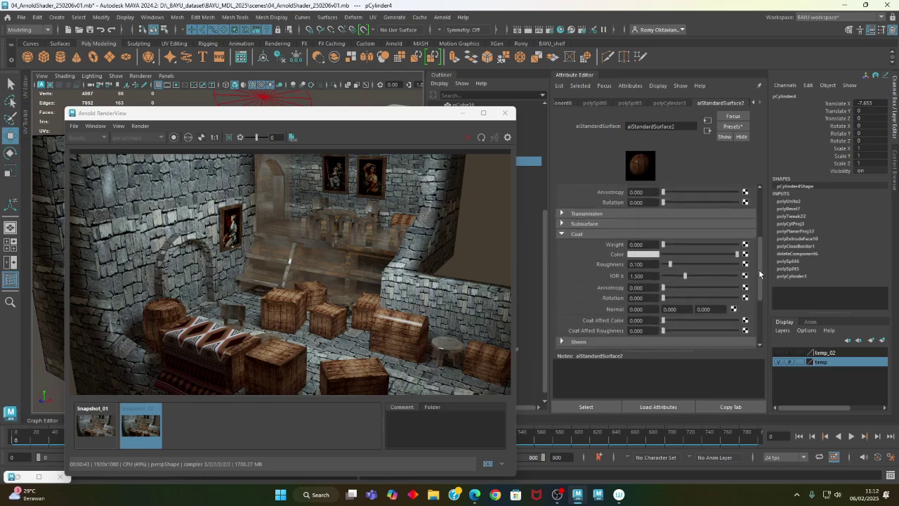
left_click_drag(682, 256, 586, 248)
left_click(574, 236)
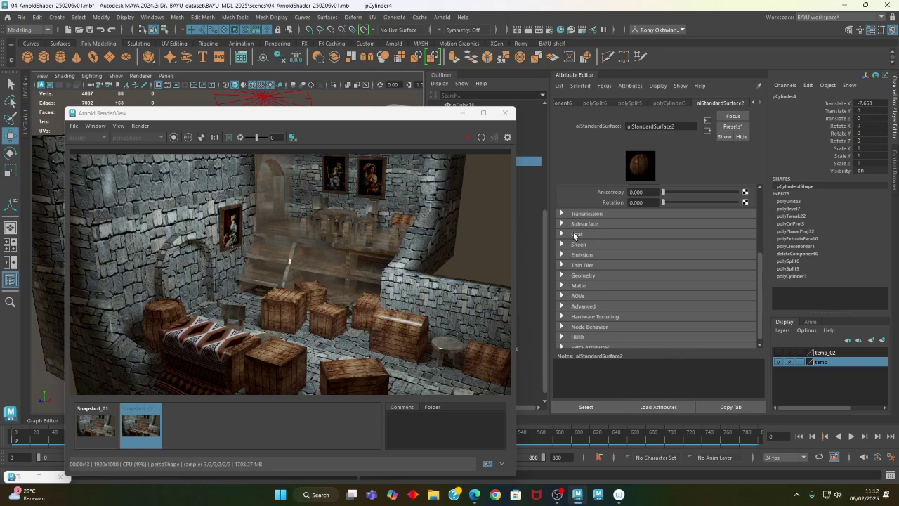
left_click(578, 243)
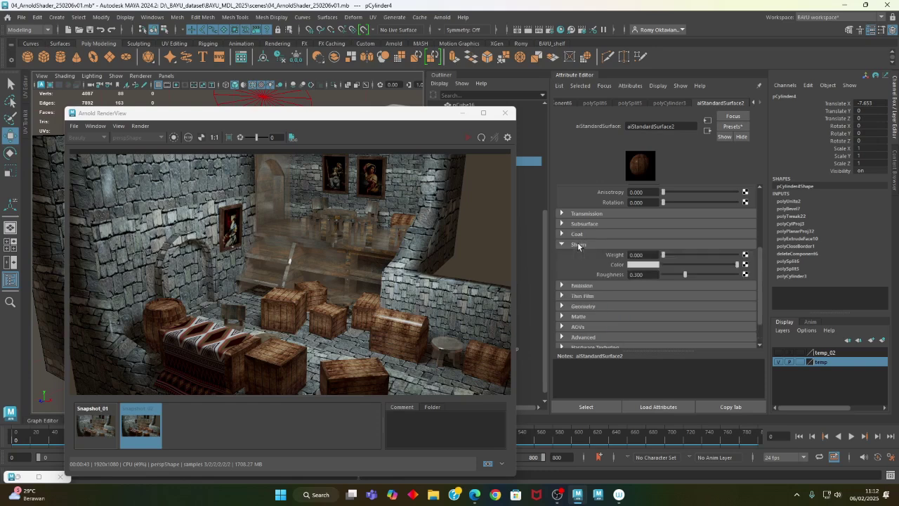
left_click(578, 243)
left_click(581, 256)
left_click(581, 256)
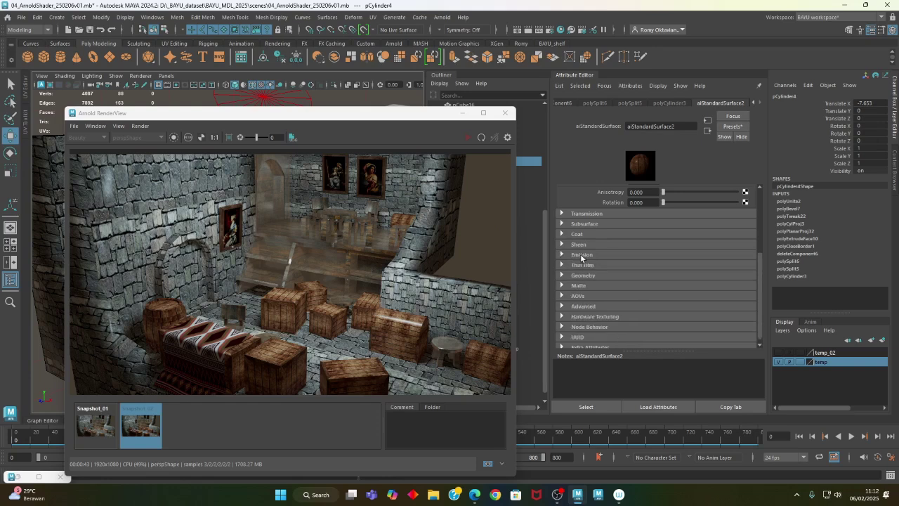
Step: Examine the Thin Film, Geometry and Coat settings of the wood material, aiStandardSurface2
left_click(581, 265)
left_click(580, 265)
left_click(581, 277)
left_click(578, 278)
left_click(580, 236)
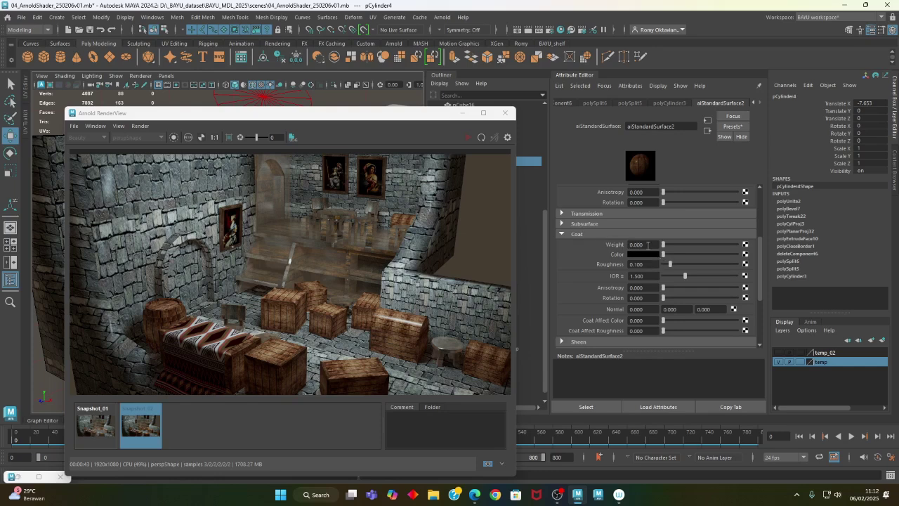
left_click(577, 234)
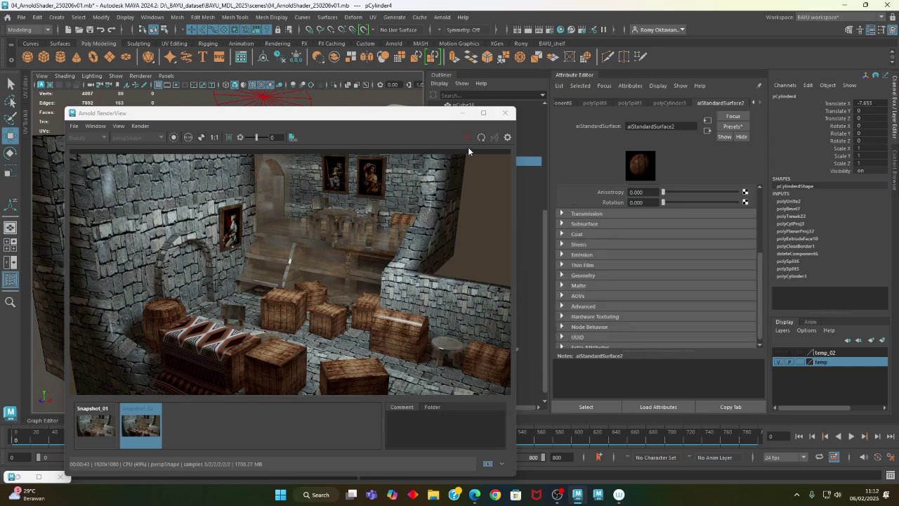
Step: Re-render the scene with the current wood specular settings and store the result as a snapshot
left_click(527, 31)
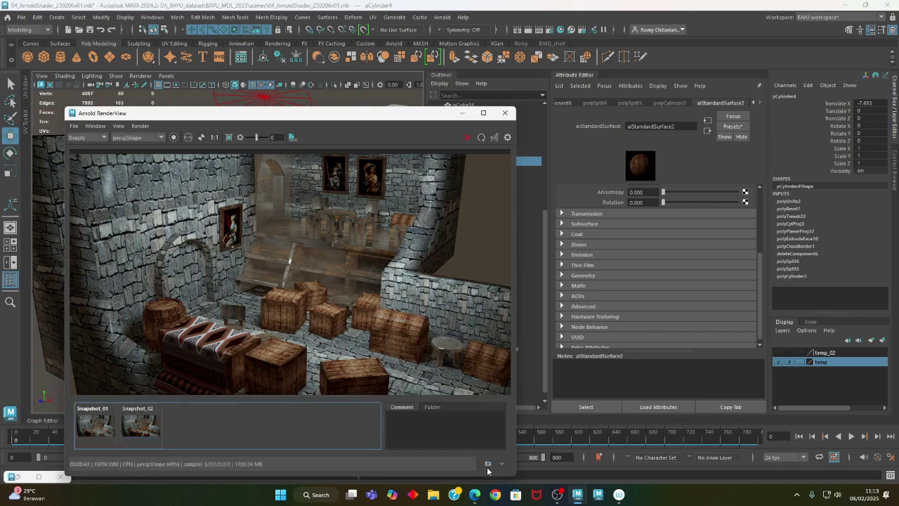
left_click(488, 464)
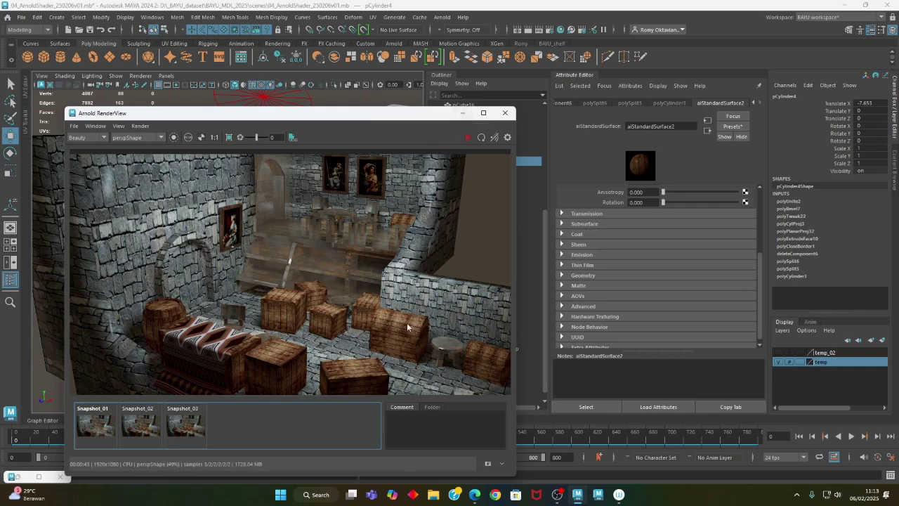
Step: Check the wood material's Transmission settings and lighten its specular color to a mid grey
left_click(588, 214)
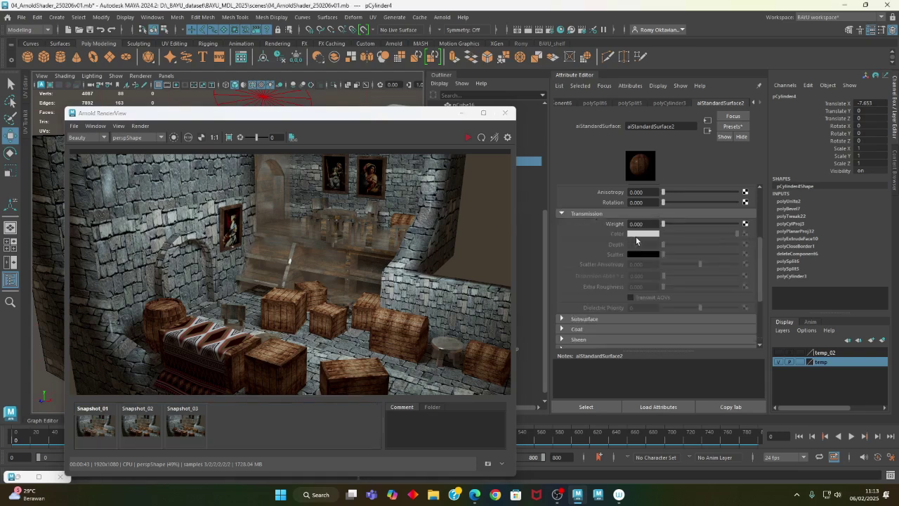
left_click(587, 216)
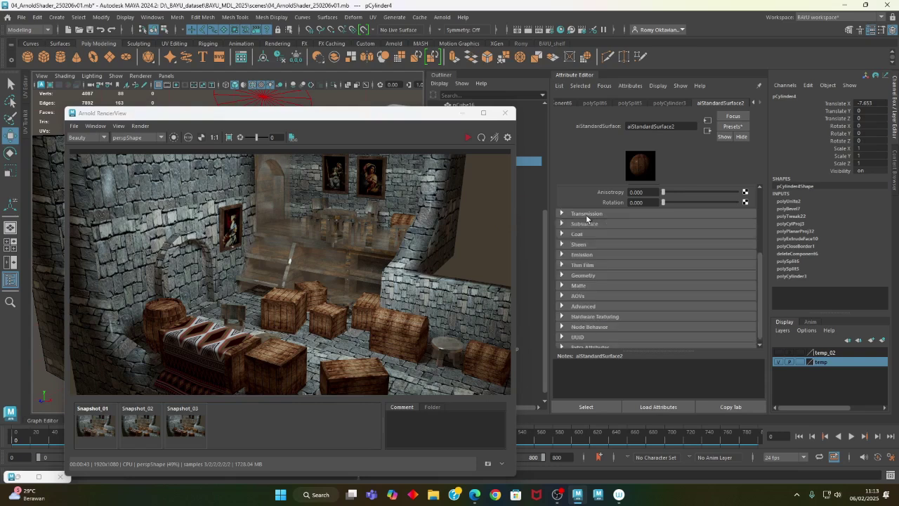
left_click_drag(759, 273, 762, 208)
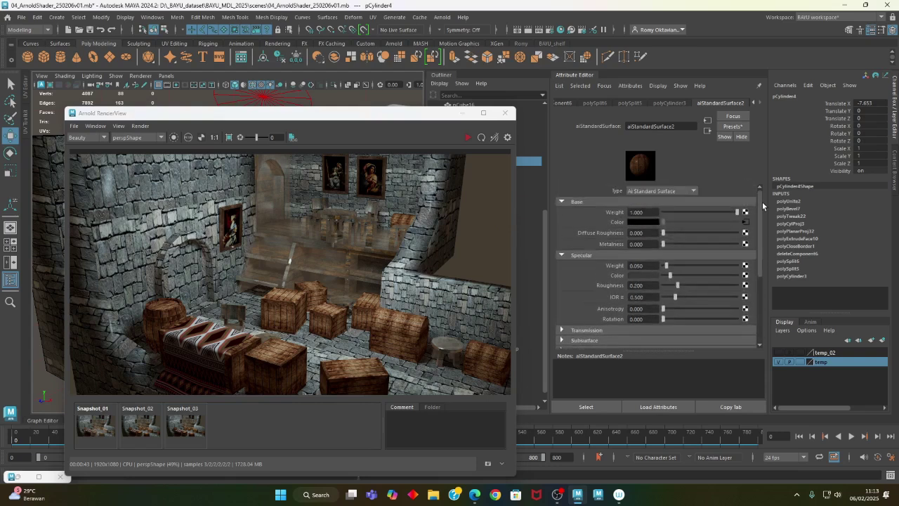
left_click(650, 274)
left_click_drag(671, 276, 681, 277)
Step: Set the specular weight of the raised wooden floor's material, aiStandardSurface3, to 0.1 and darken its specular color to a mid grey
left_click(463, 113)
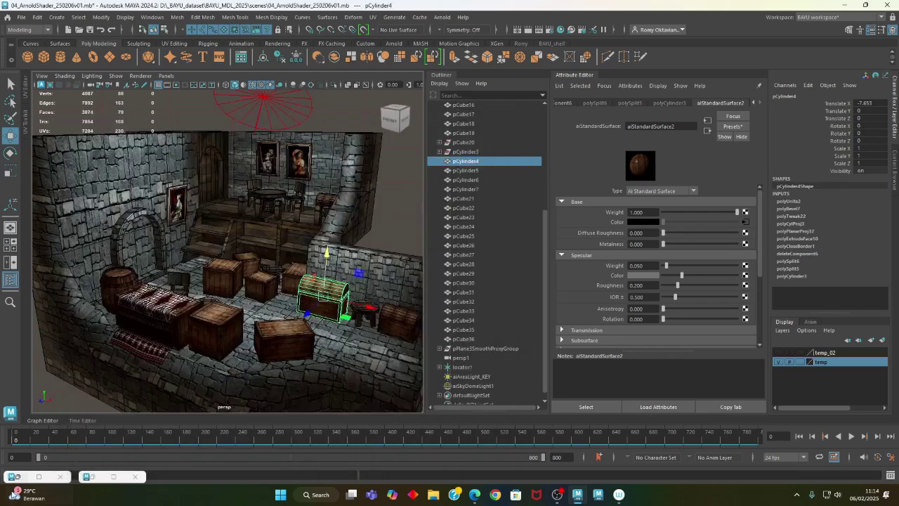
left_click(15, 482)
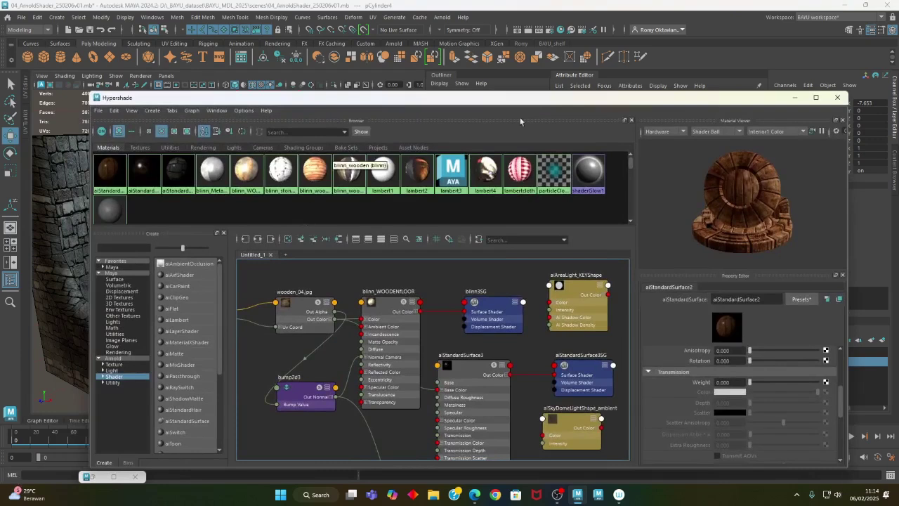
left_click(795, 98)
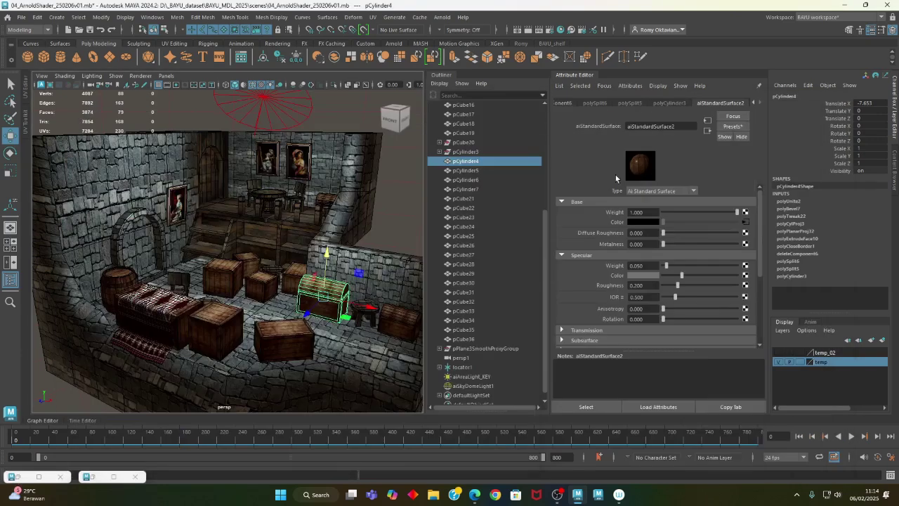
left_click(223, 216)
right_click_drag(405, 209, 392, 420)
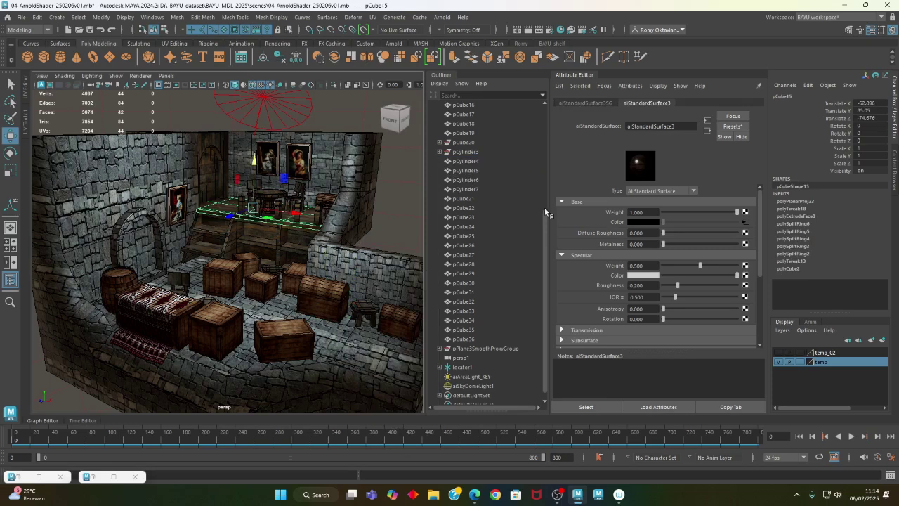
right_click_drag(390, 202, 379, 429)
left_click(653, 297)
left_click(652, 267)
type("0.1")
key("Return")
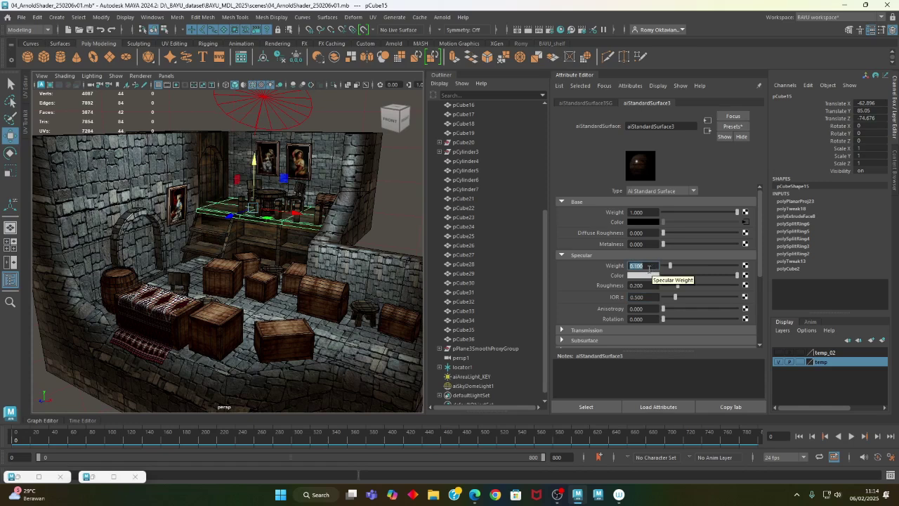
left_click(679, 276)
left_click_drag(679, 276, 682, 276)
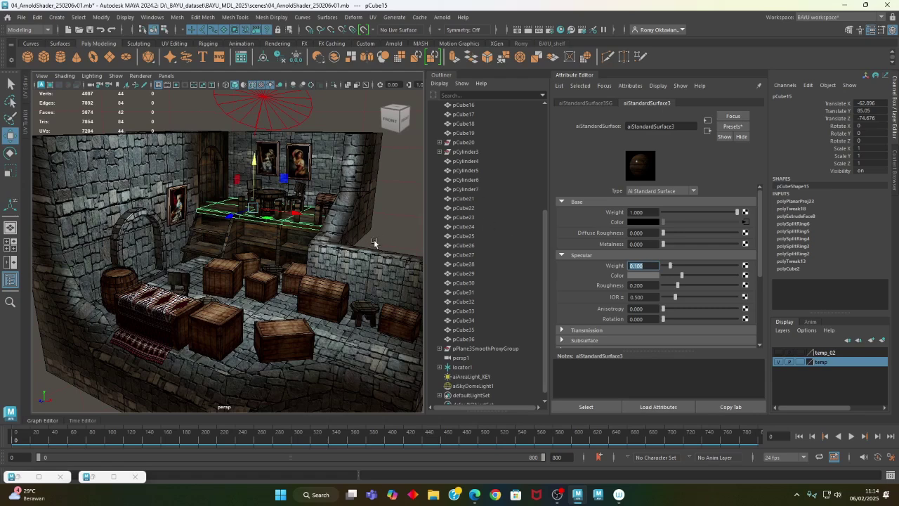
Step: Re-render the scene with the adjusted floor material and store the result as a new snapshot
left_click(96, 478)
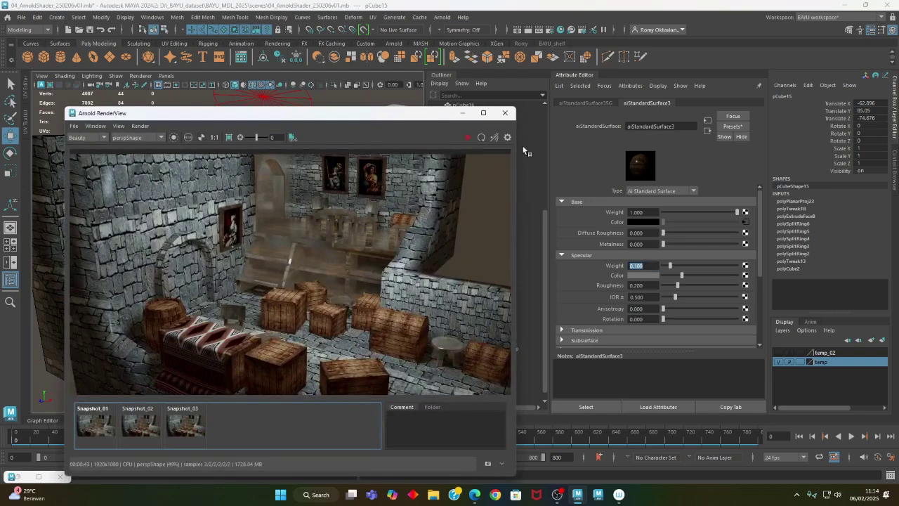
left_click(529, 31)
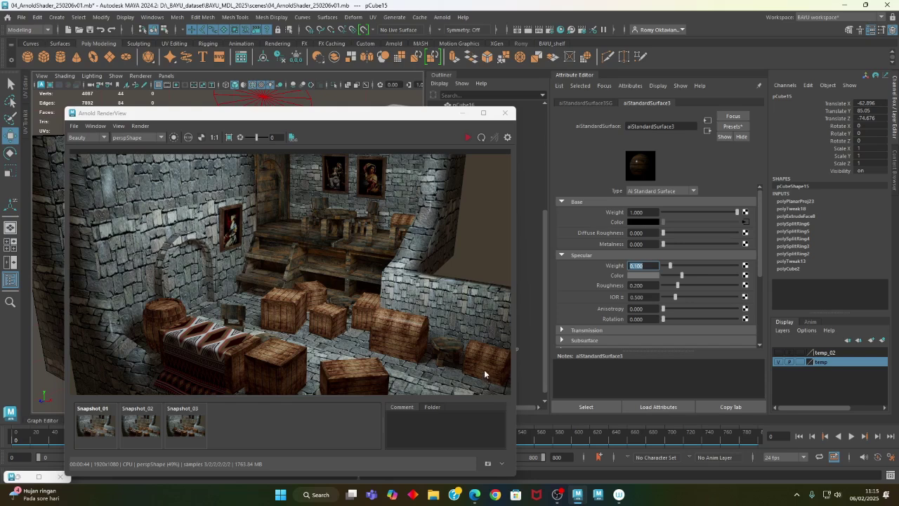
left_click(488, 464)
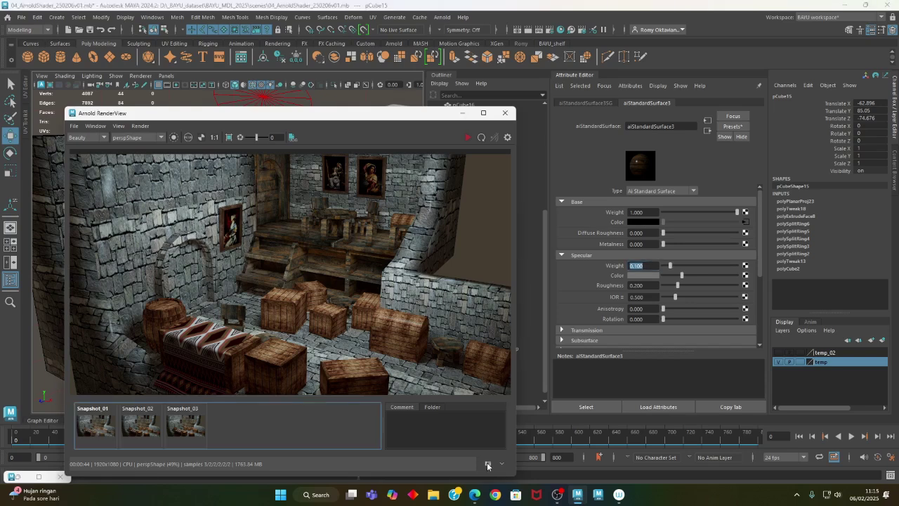
Step: Compare the four stored render snapshots in order, from the first to the latest
left_click(102, 428)
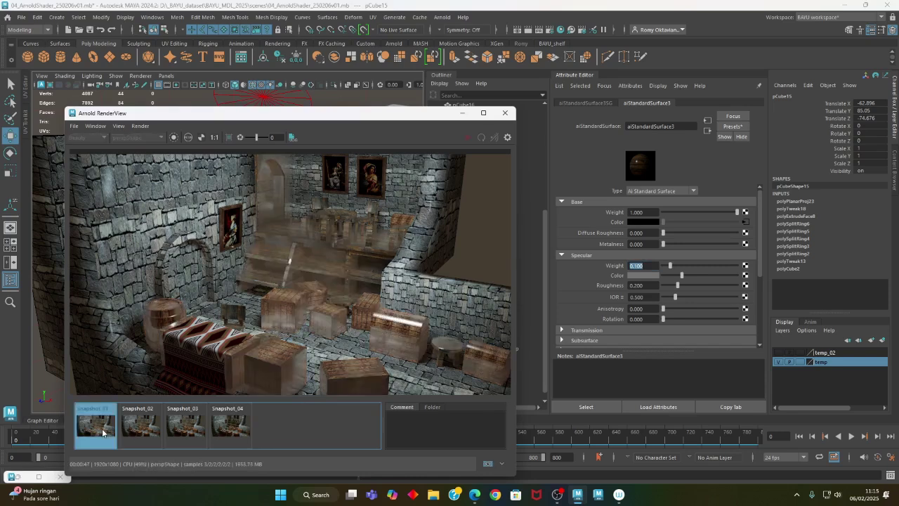
left_click(138, 429)
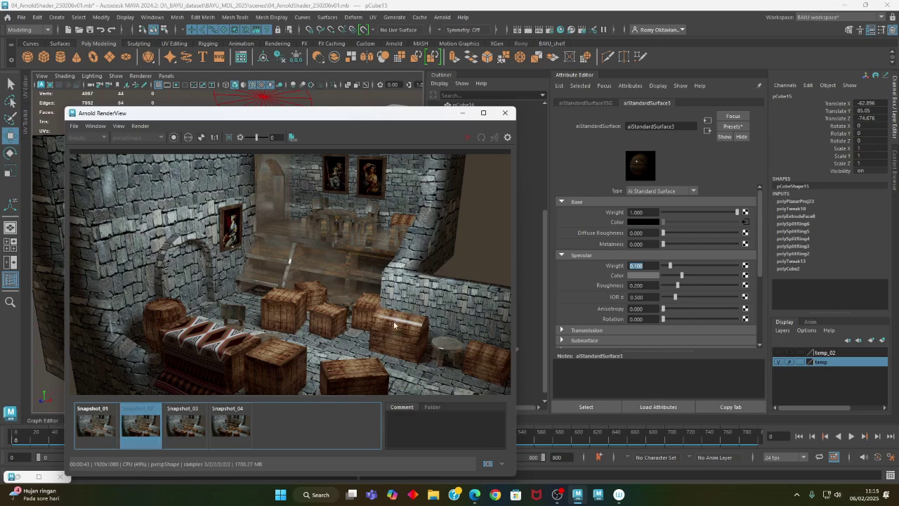
left_click(189, 423)
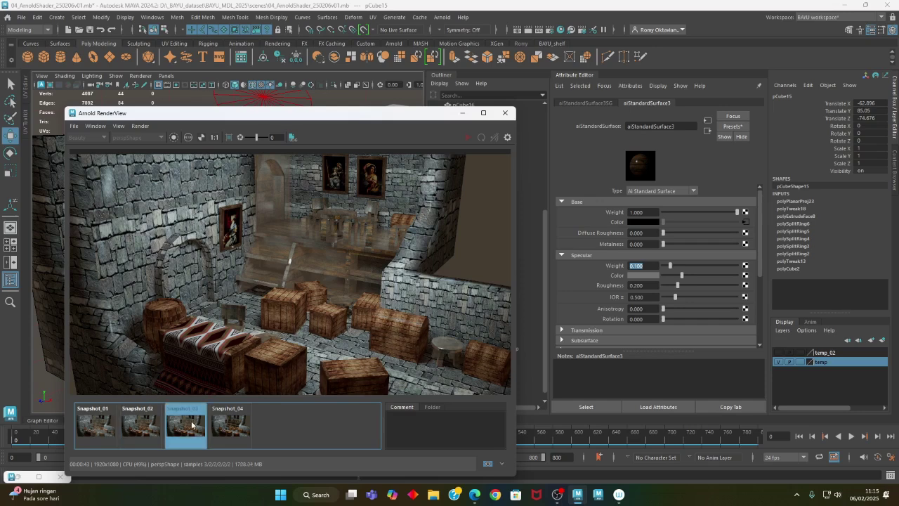
left_click(238, 428)
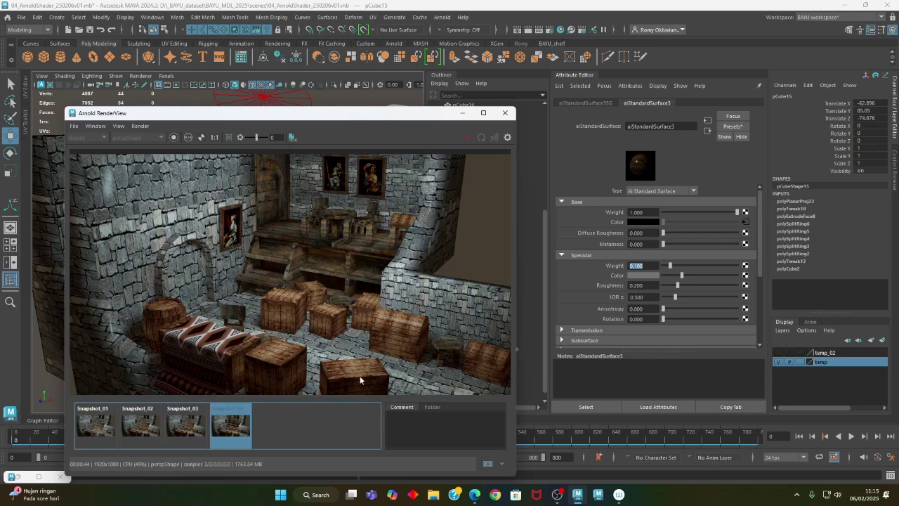
left_click(462, 114)
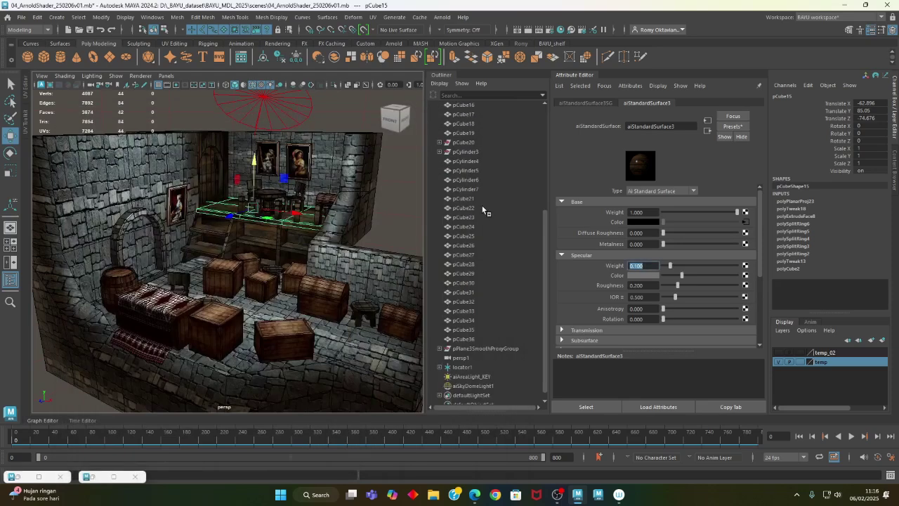
Step: Inspect the attributes of the key area light and the sky dome light, and the Arnold Renderer sampling settings
left_click(269, 98)
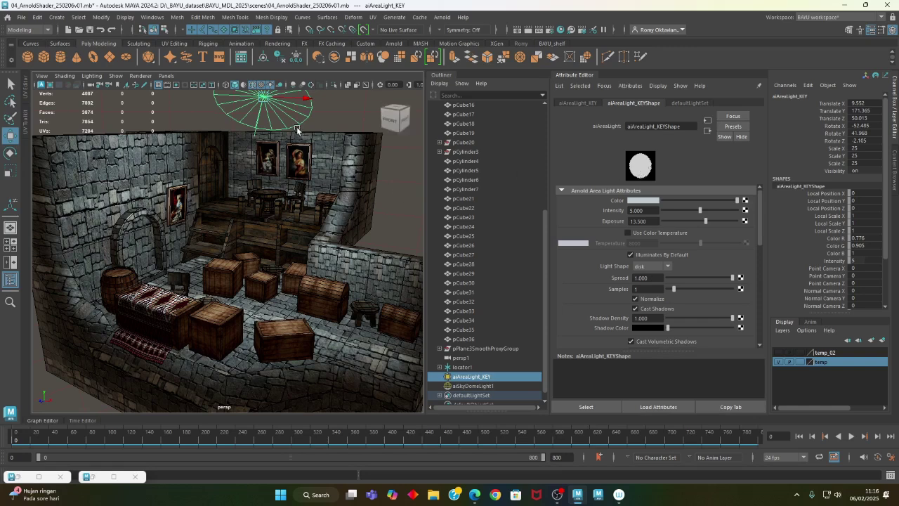
left_click_drag(398, 158, 420, 252)
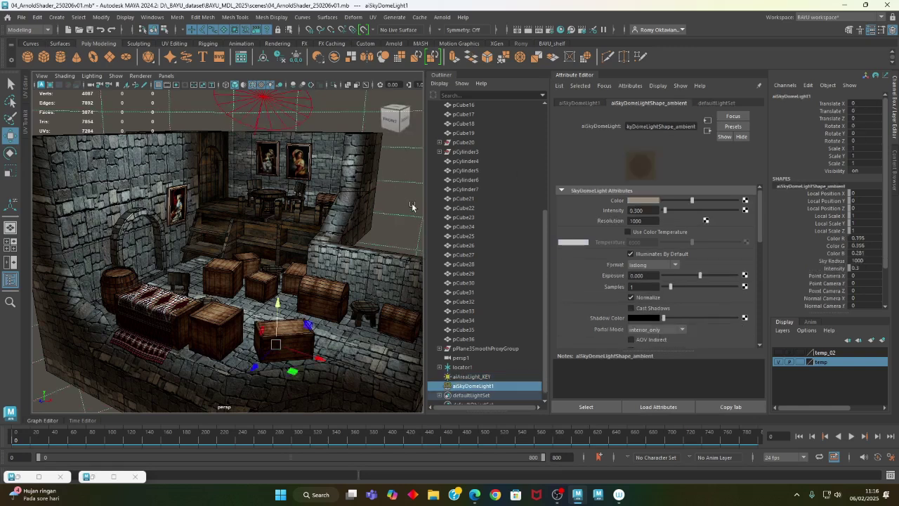
left_click(550, 31)
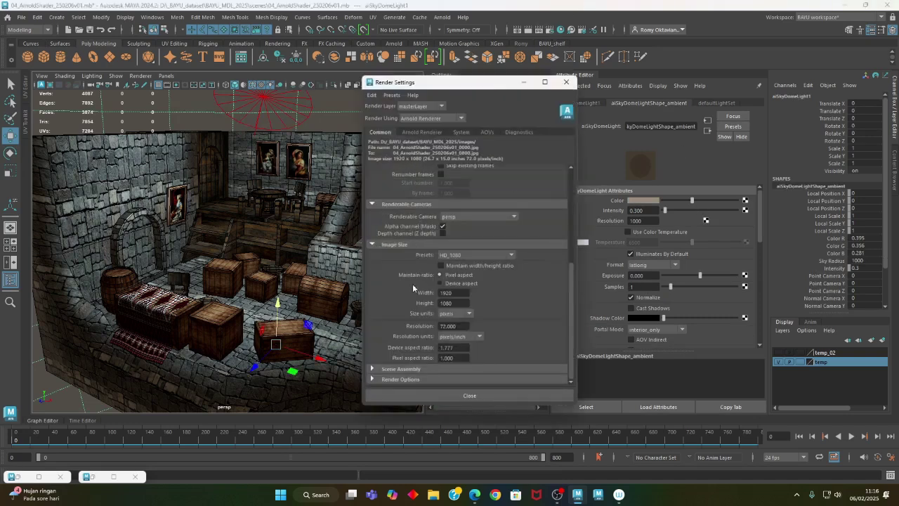
left_click(423, 133)
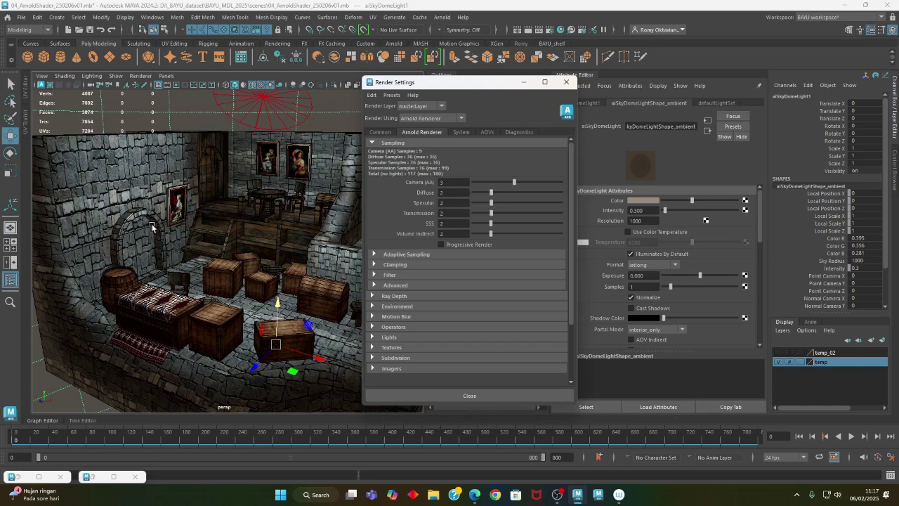
left_click(460, 183)
left_click(566, 81)
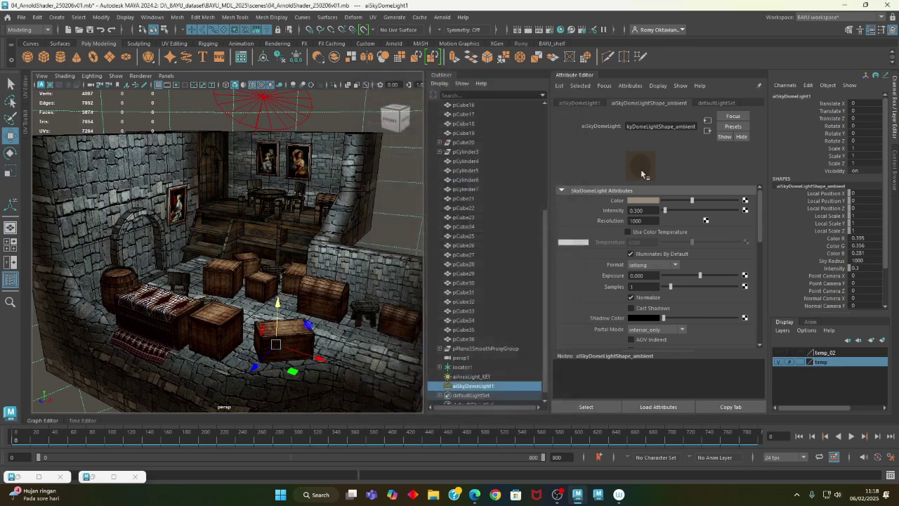
Step: Edit the samples of the key area light and set the sky dome light's samples to 8
left_click(274, 102)
left_click(649, 289)
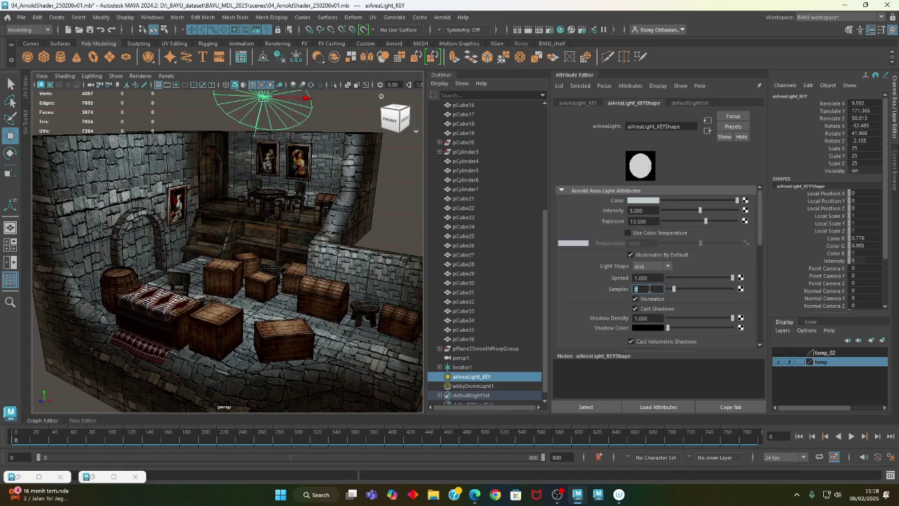
key("Return")
left_click(391, 230)
left_click(646, 286)
type("8")
key("Return")
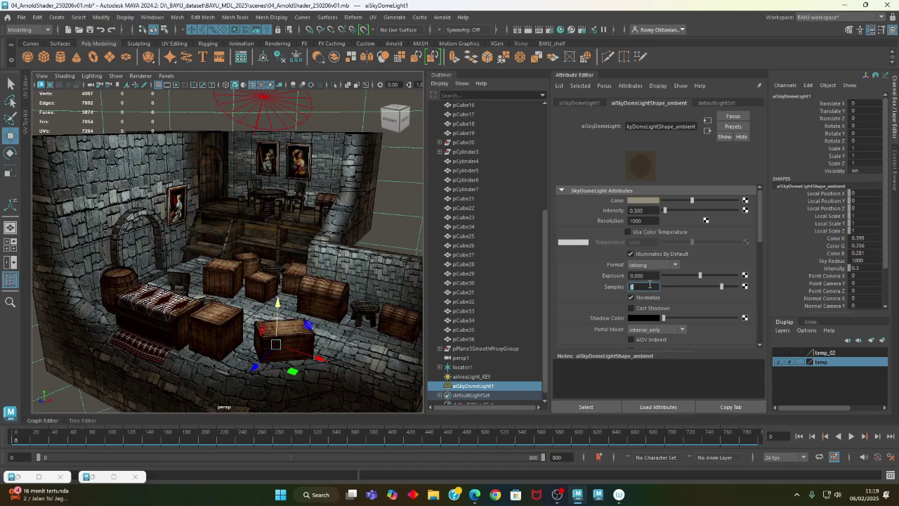
Step: Save the scene, re-render it with the new light samples and store the result as a snapshot
key("ctrl+s")
left_click(17, 477)
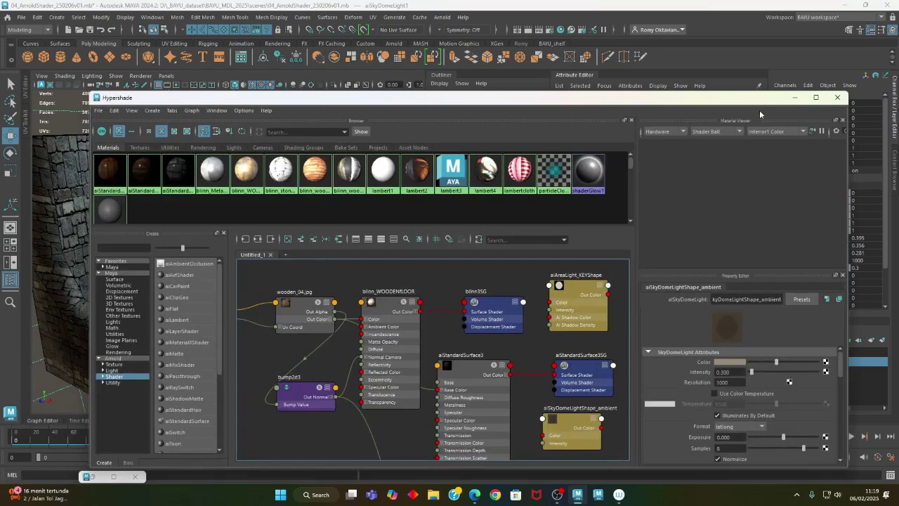
left_click(793, 98)
left_click(96, 477)
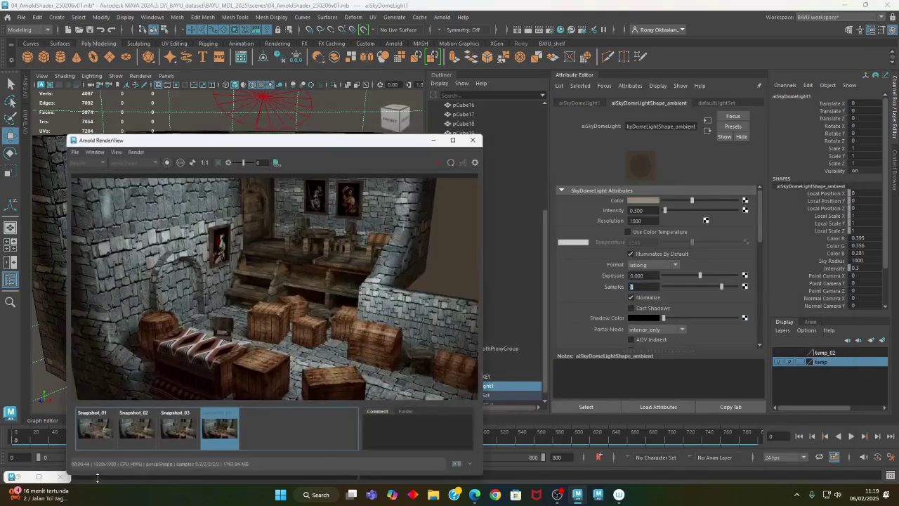
left_click_drag(293, 121, 284, 123)
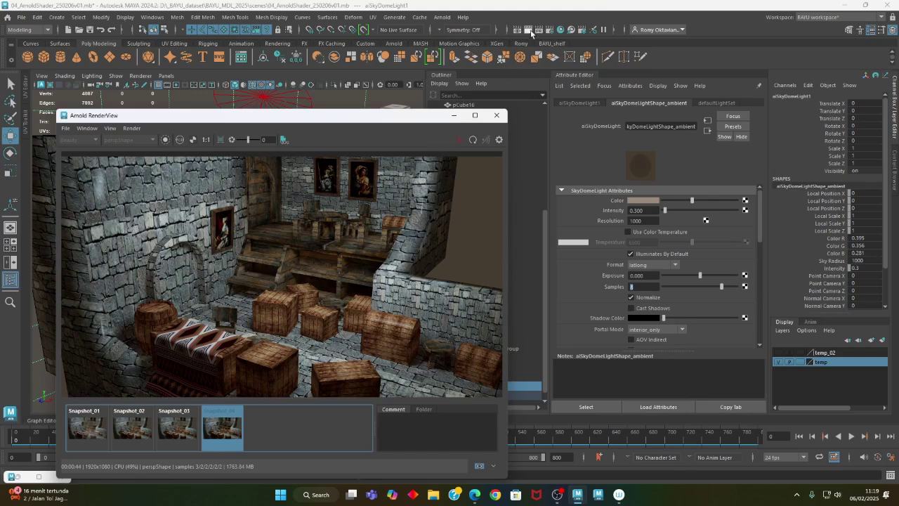
left_click(529, 31)
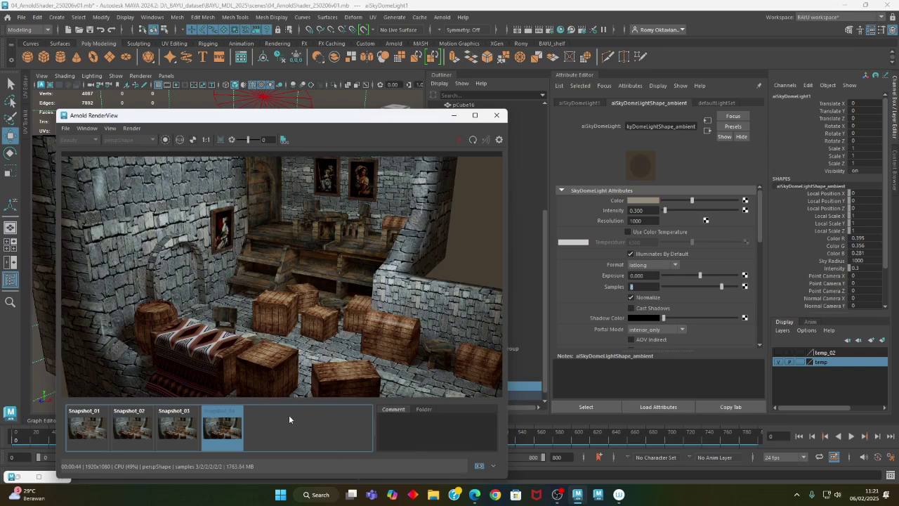
left_click(479, 467)
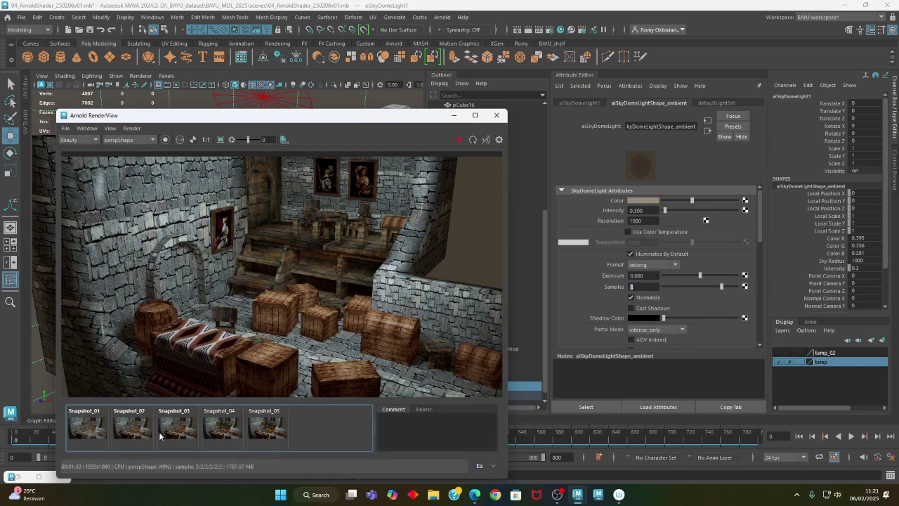
Step: Compare the five stored render snapshots from first to latest, then review the third, fourth and fifth again
left_click(82, 430)
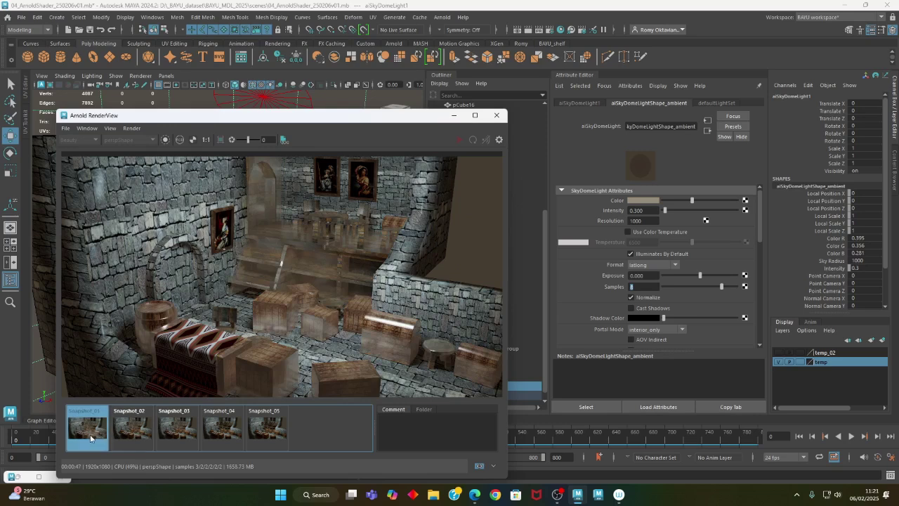
left_click(132, 433)
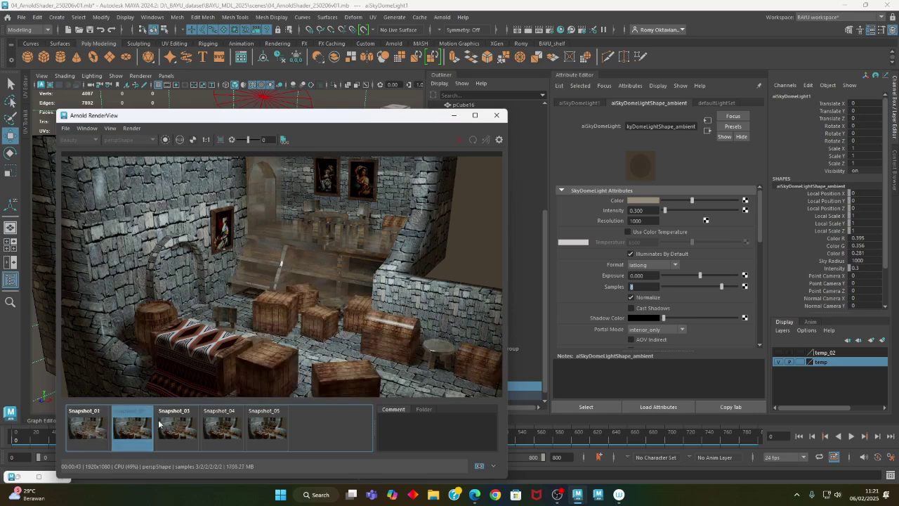
left_click(178, 436)
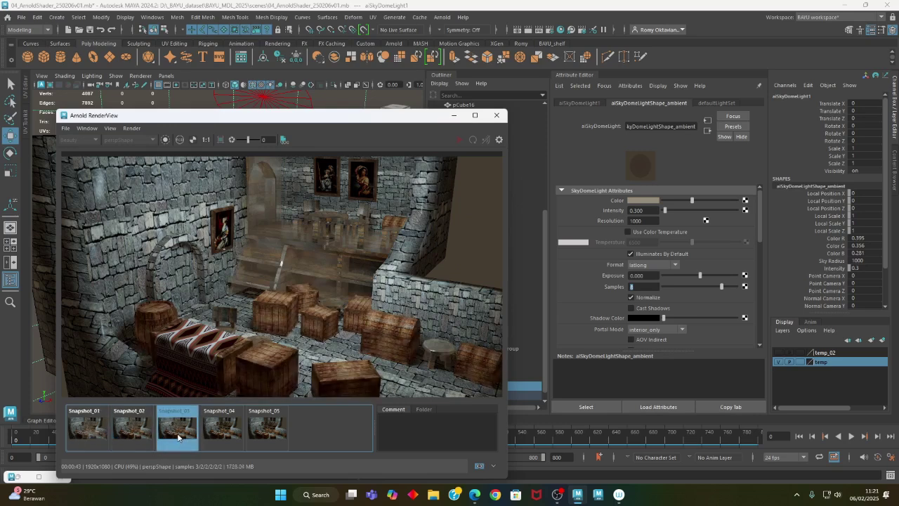
left_click(217, 429)
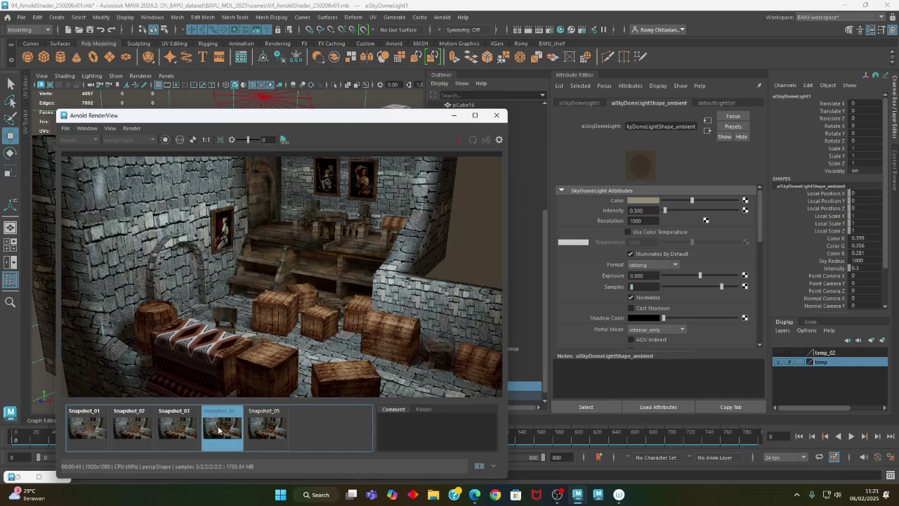
left_click(268, 433)
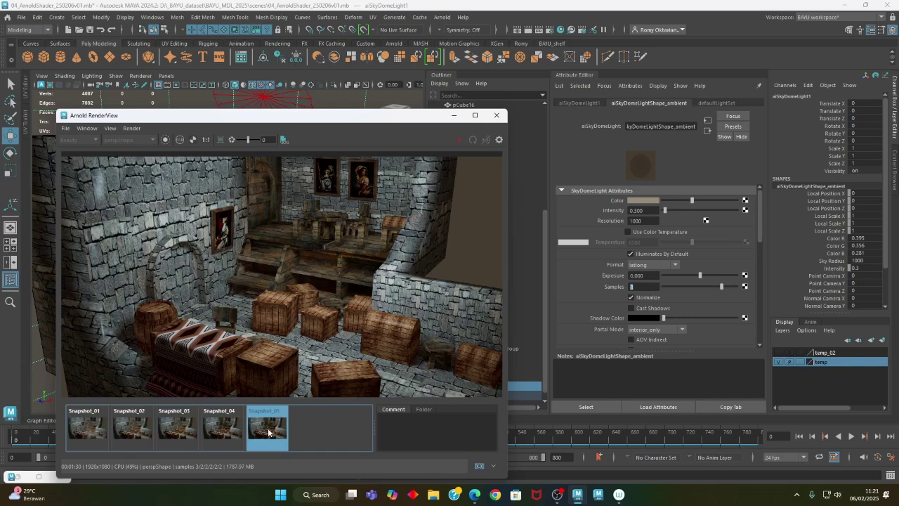
left_click(179, 432)
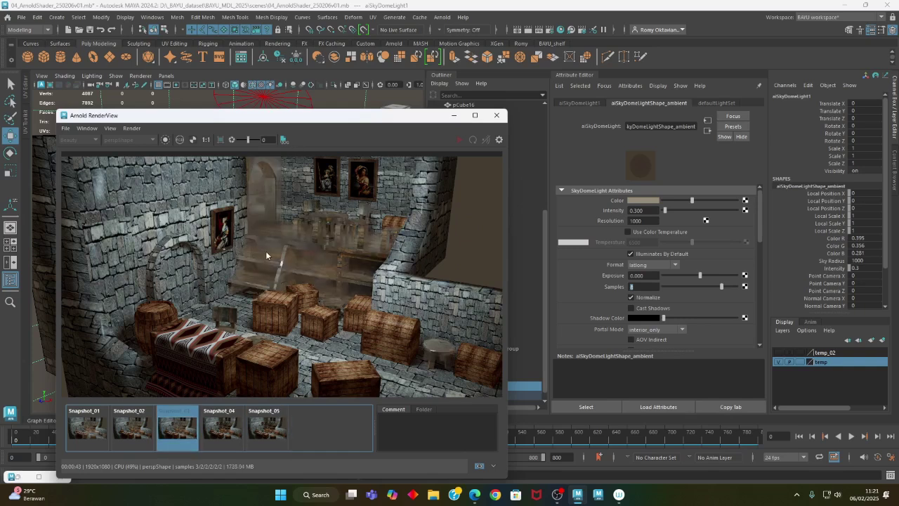
left_click(221, 433)
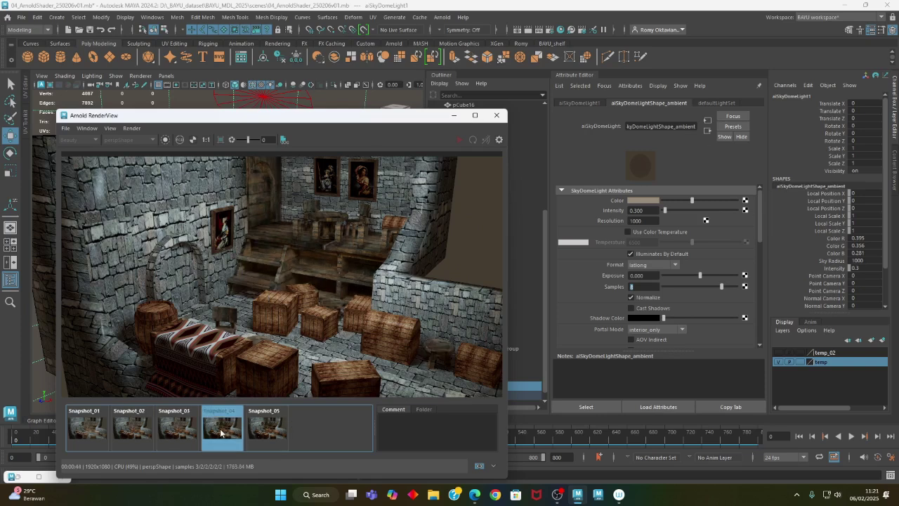
left_click(270, 434)
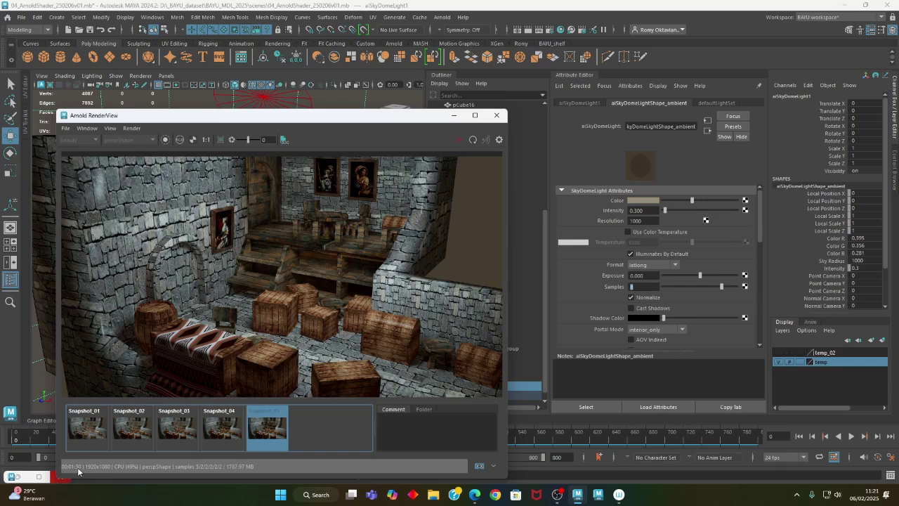
Step: Set the Arnold Renderer's Camera (AA) samples to 6 and re-render the scene
left_click(552, 32)
left_click(458, 183)
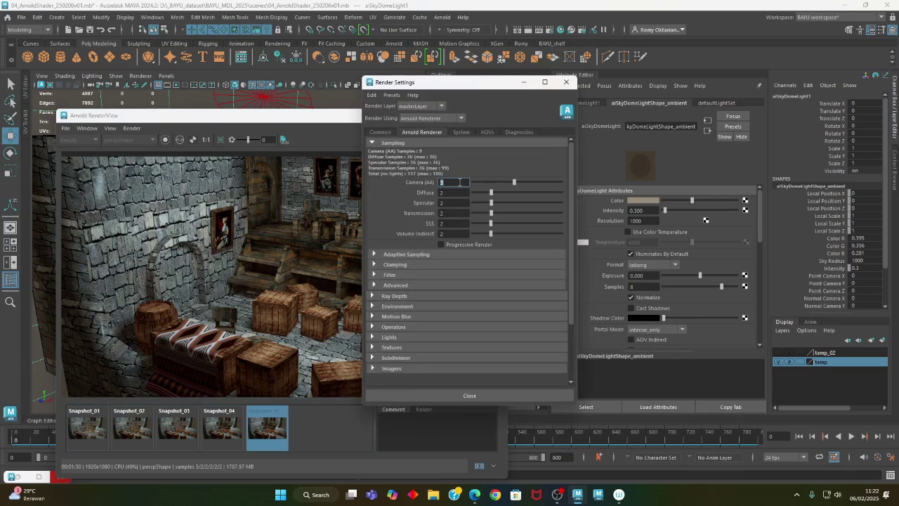
key("Return")
type("3")
key("Return")
key("Return")
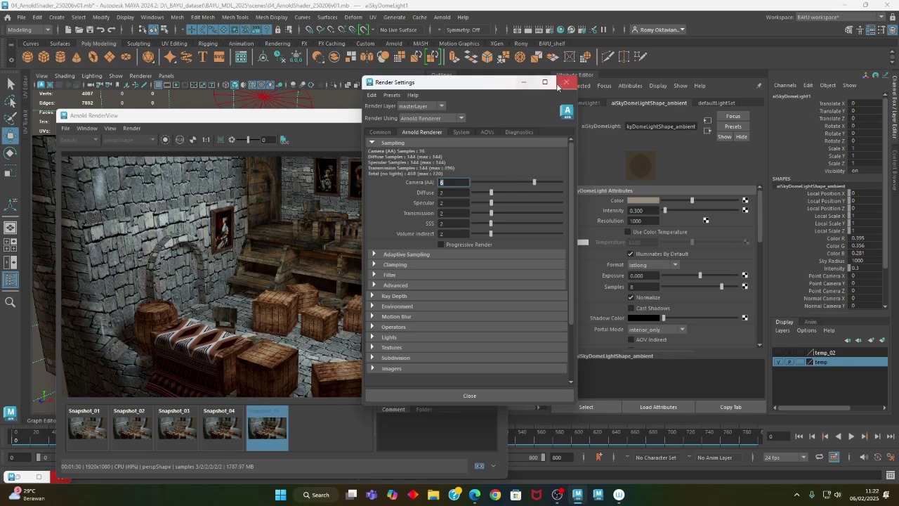
left_click(567, 85)
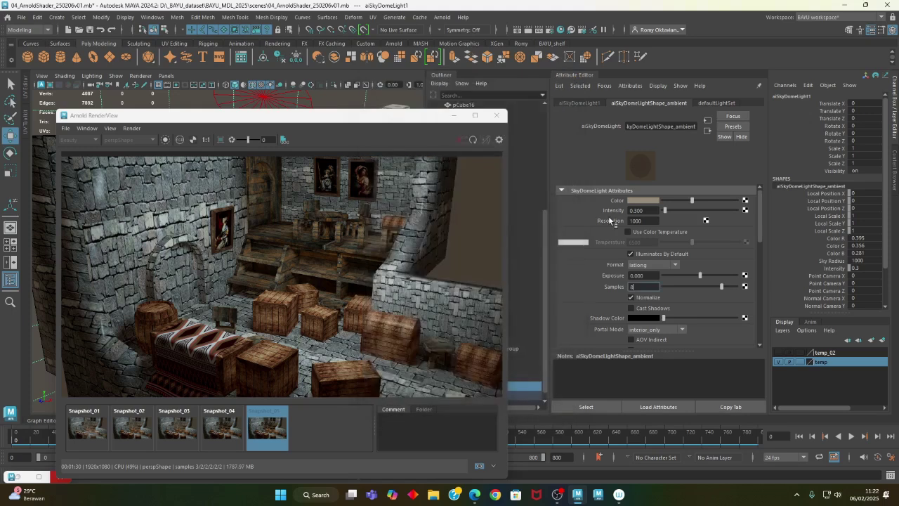
left_click(341, 423)
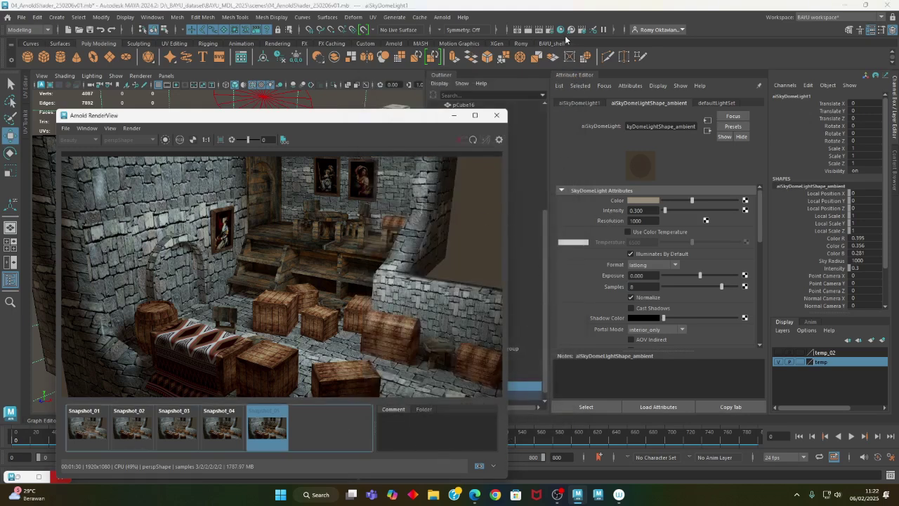
left_click(528, 31)
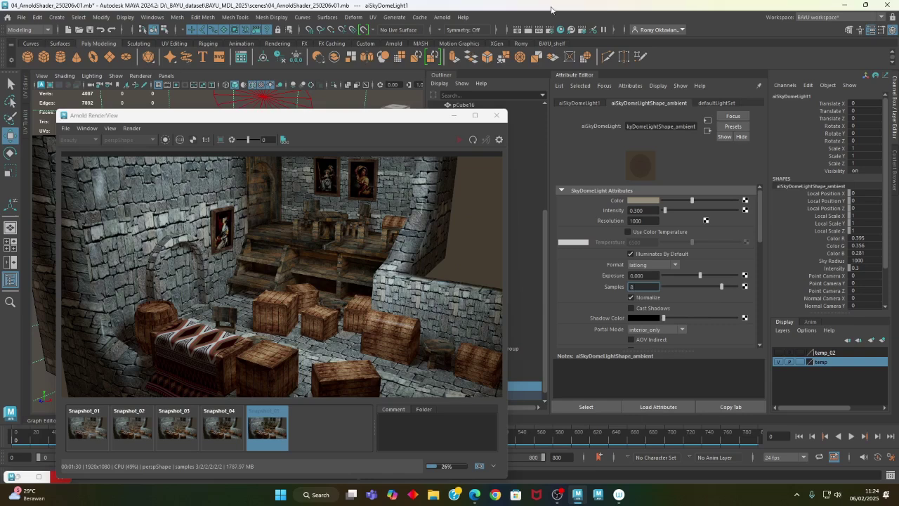
left_click(442, 17)
mouse_move(485, 70)
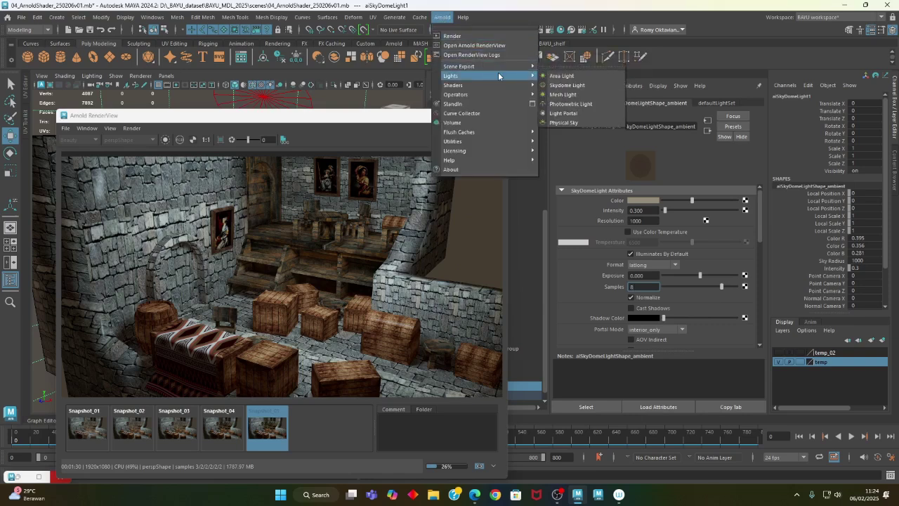
left_click(578, 169)
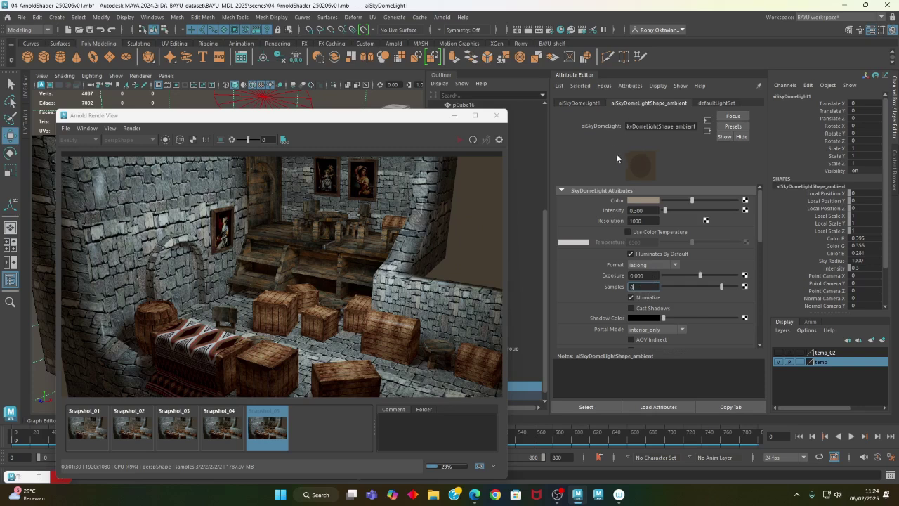
Step: Review the Arnold Renderer sampling settings alongside the render view while the scene renders
left_click(551, 30)
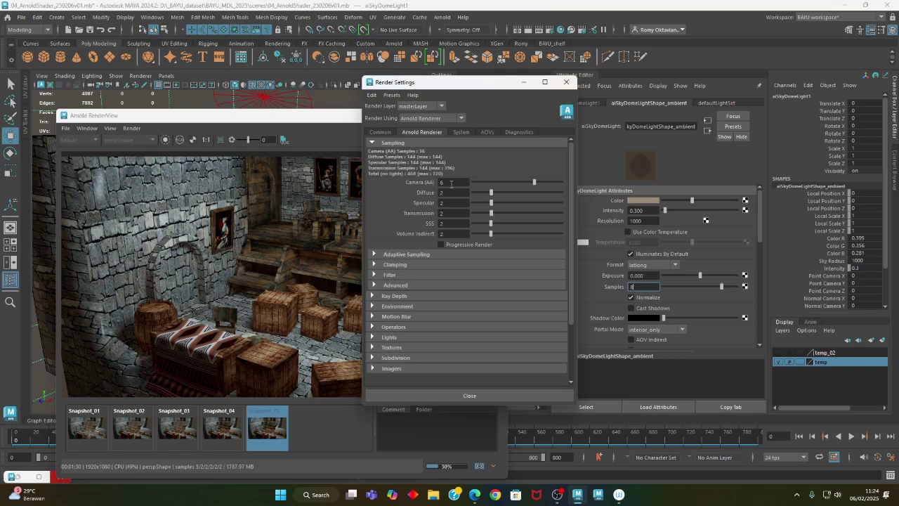
left_click_drag(488, 91, 639, 95)
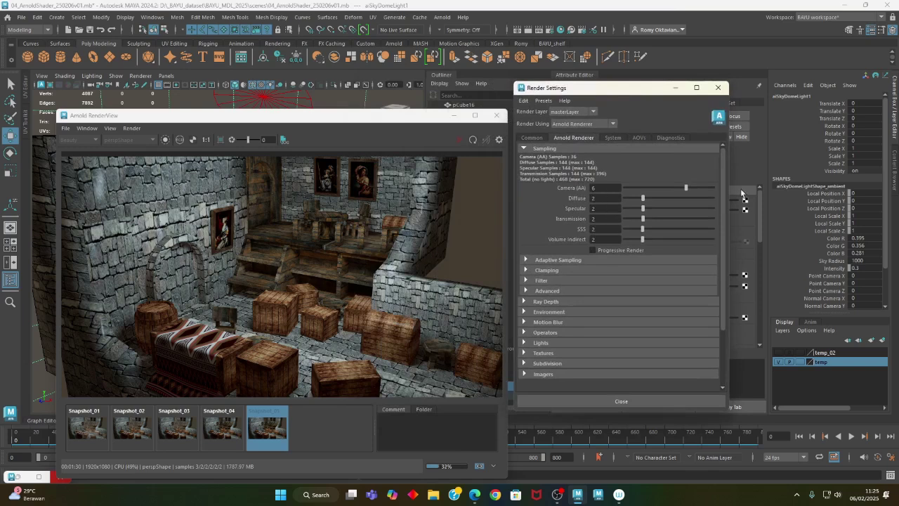
left_click(718, 87)
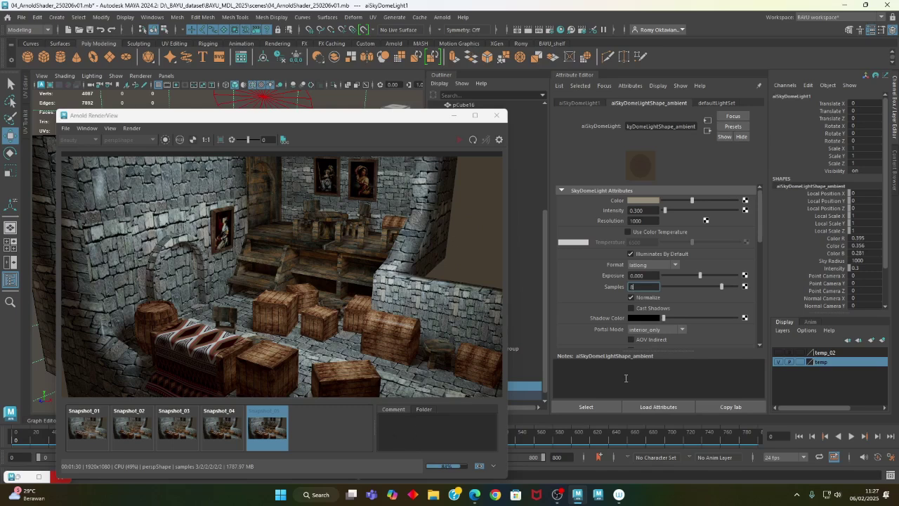
left_click(279, 122)
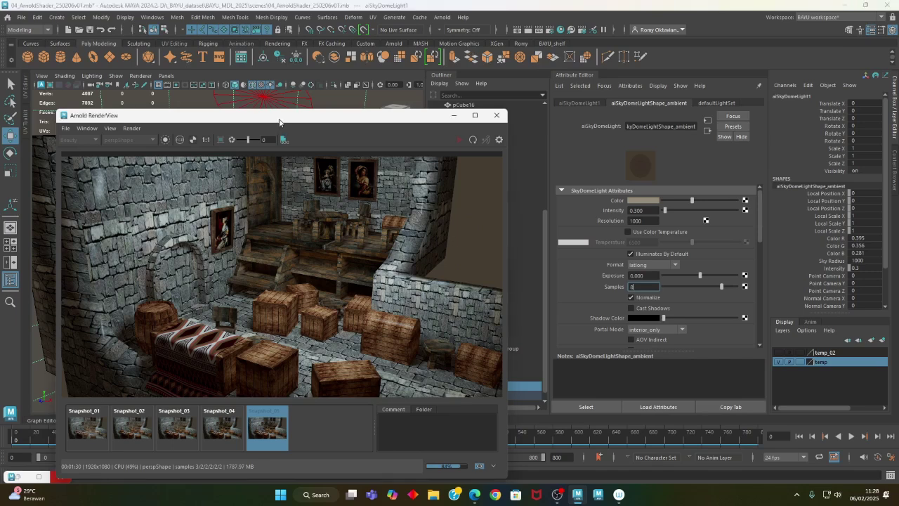
left_click_drag(279, 122, 274, 117)
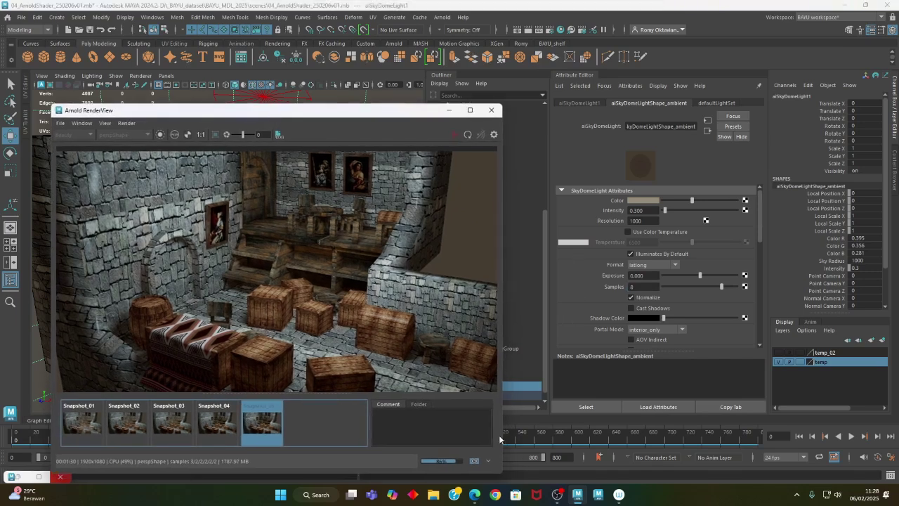
left_click_drag(285, 115, 304, 361)
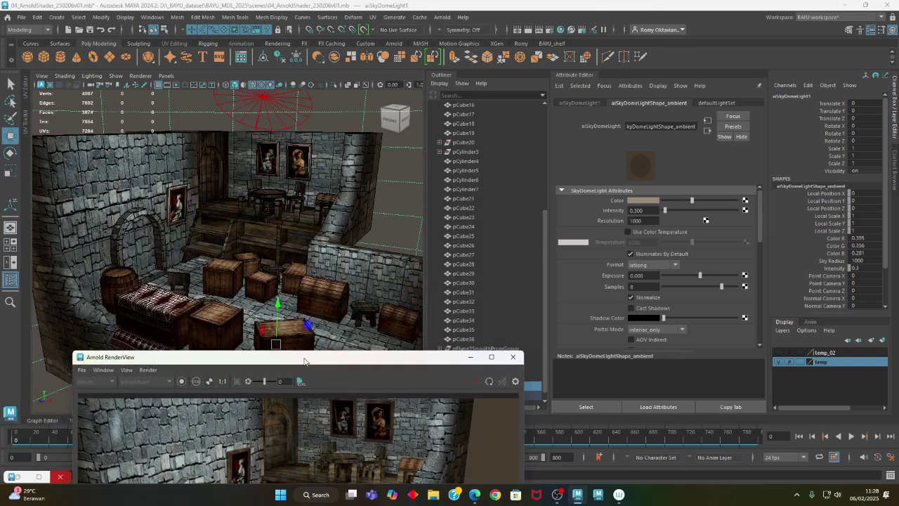
left_click(398, 234)
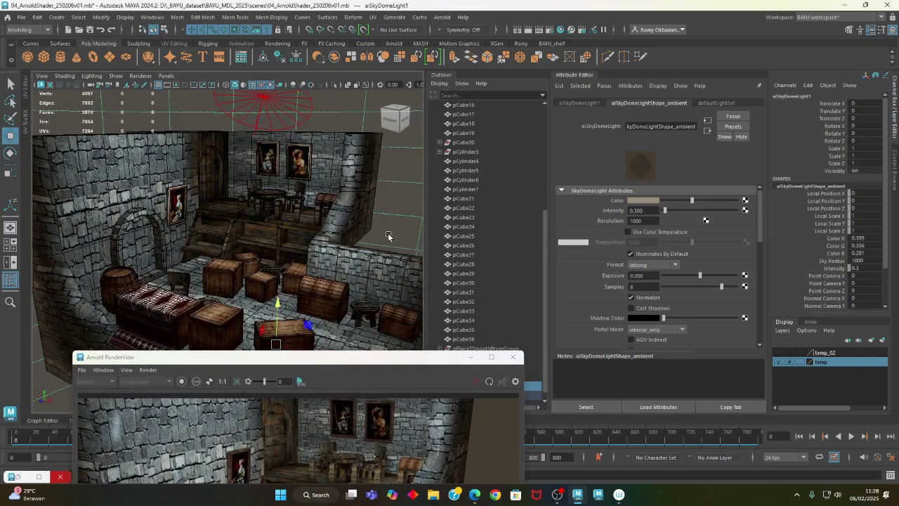
left_click(349, 228)
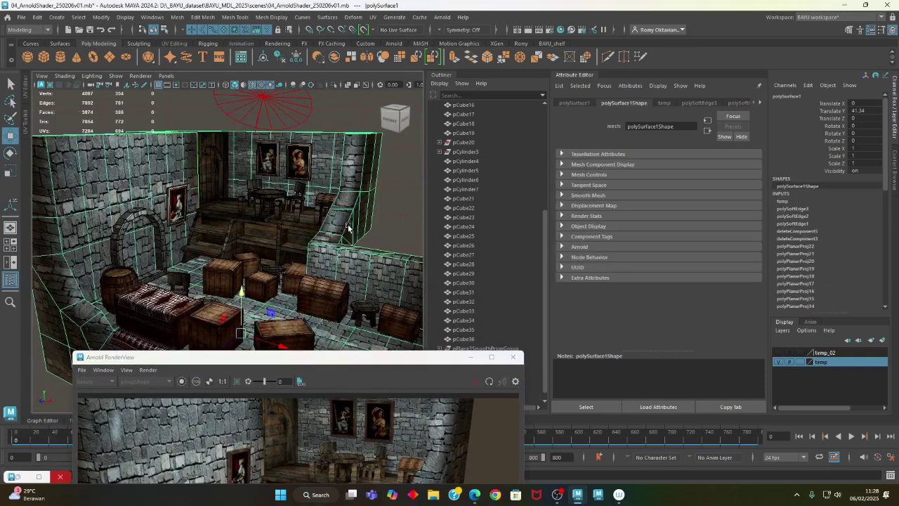
key("ctrl+z")
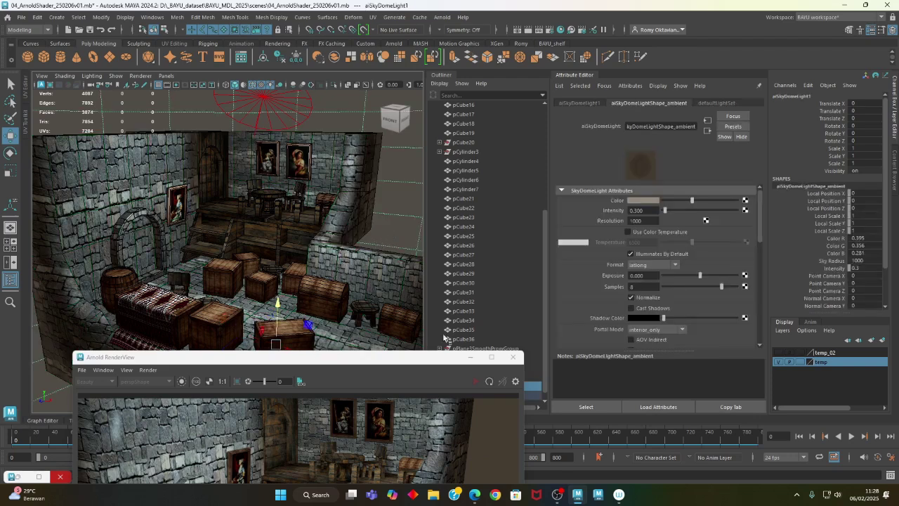
left_click_drag(464, 360, 421, 402)
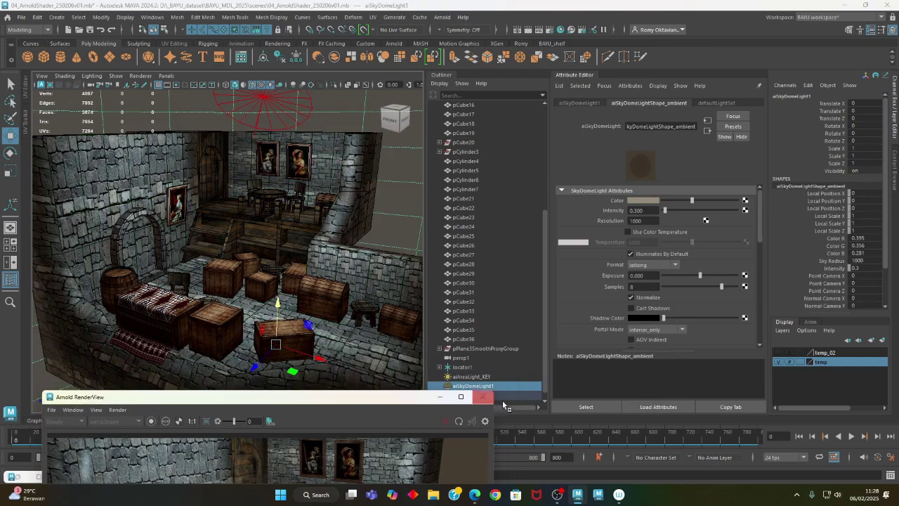
left_click(546, 401)
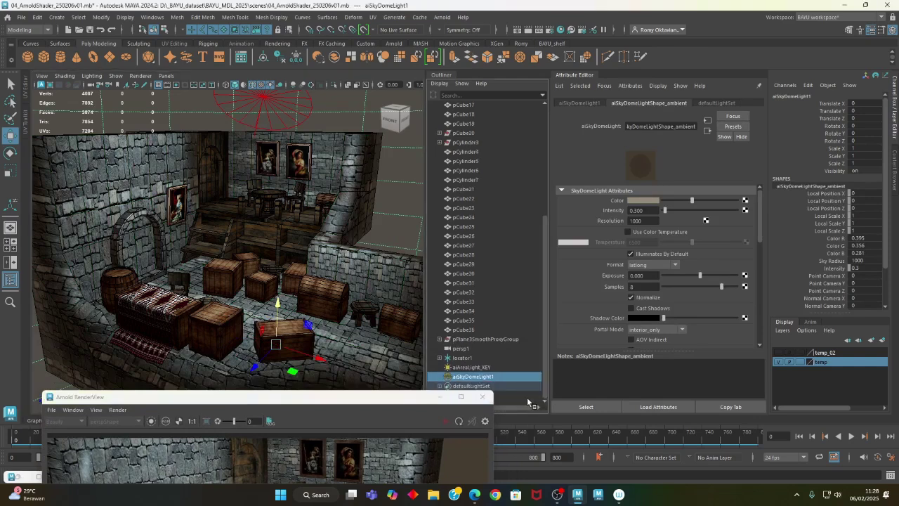
left_click(530, 396)
Step: Bring the render view back into full view and store the finished render as a sixth snapshot
left_click_drag(431, 393, 457, 168)
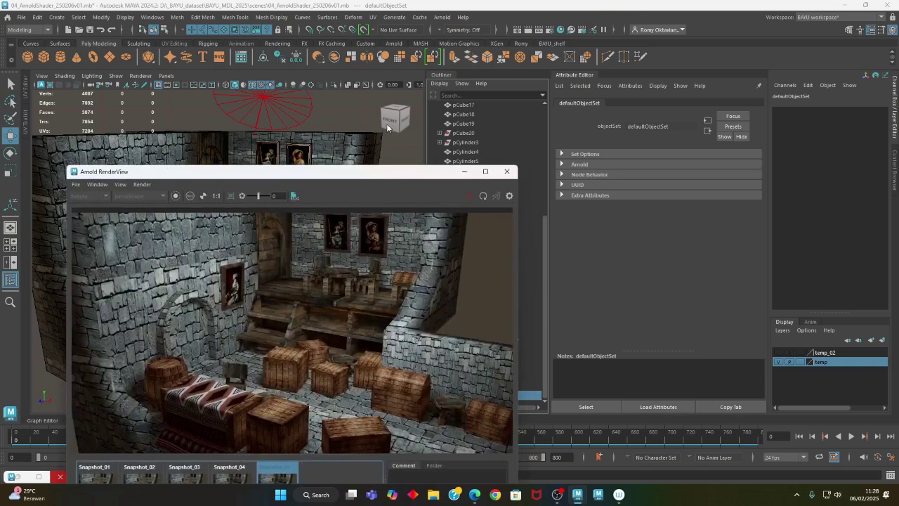
left_click_drag(398, 172, 365, 115)
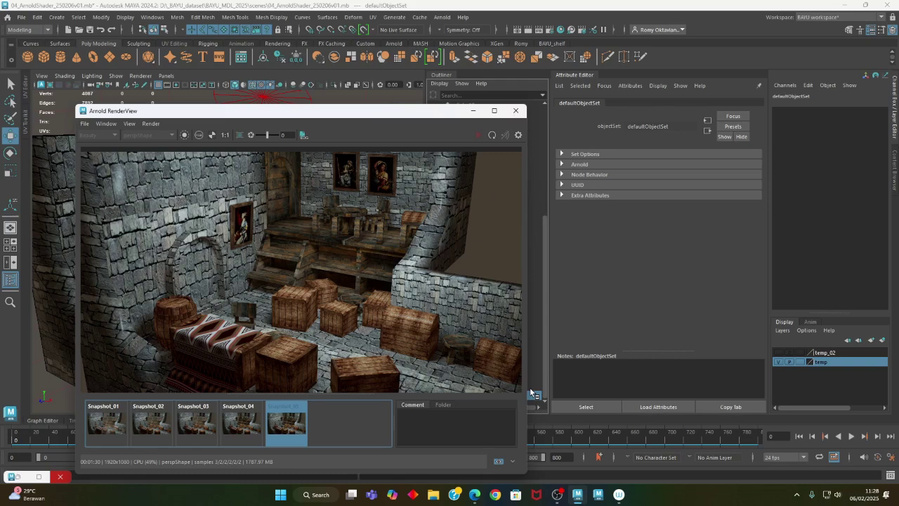
left_click(498, 461)
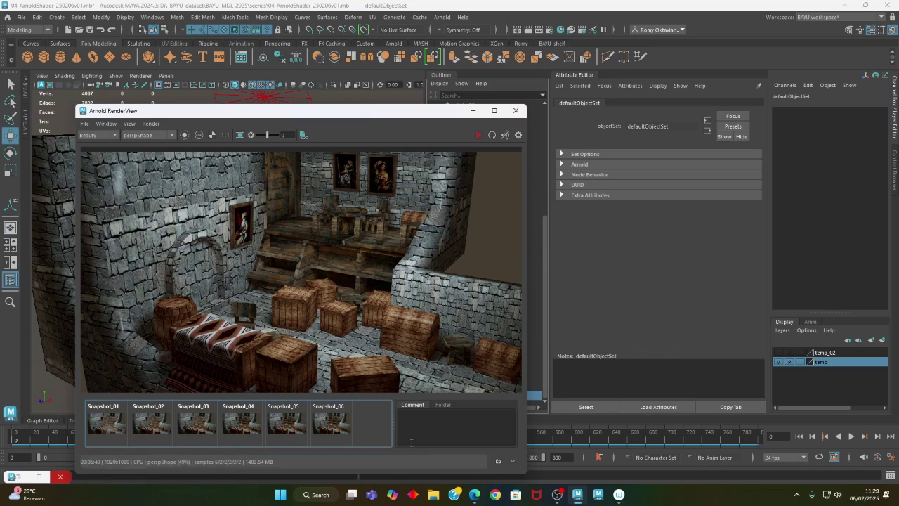
Step: Compare the fifth and sixth render snapshots by alternating between them repeatedly
left_click(291, 426)
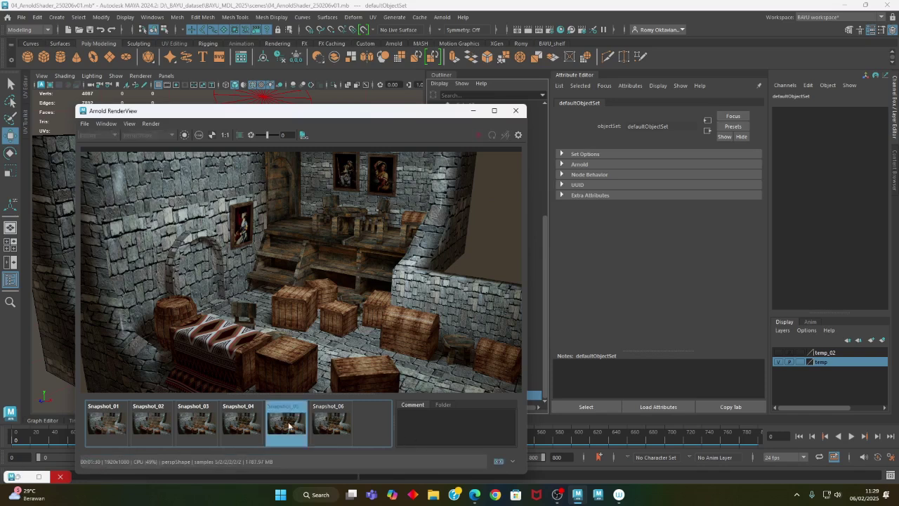
left_click(335, 427)
left_click(294, 428)
left_click(325, 427)
left_click(294, 427)
left_click(322, 428)
left_click(291, 432)
left_click(337, 433)
left_click(292, 426)
left_click(331, 425)
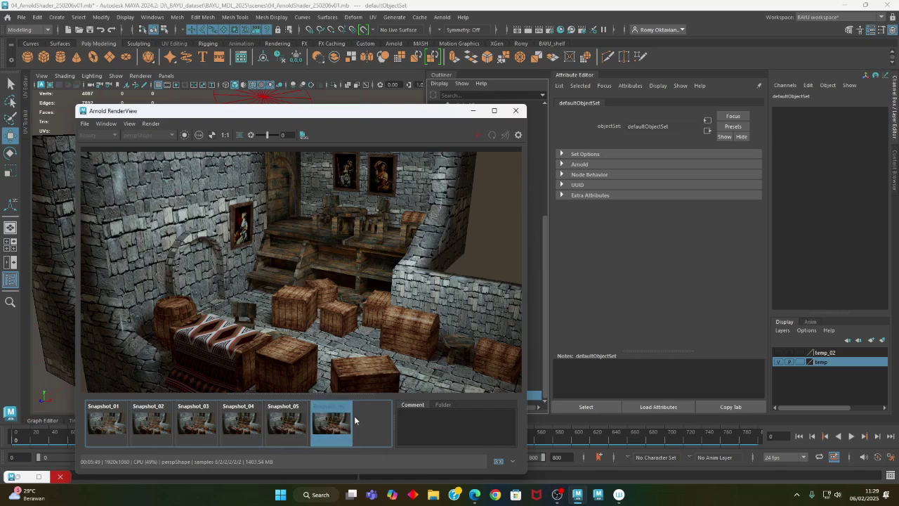
Step: Compare the fourth and fifth render snapshots by alternating between them
left_click(287, 425)
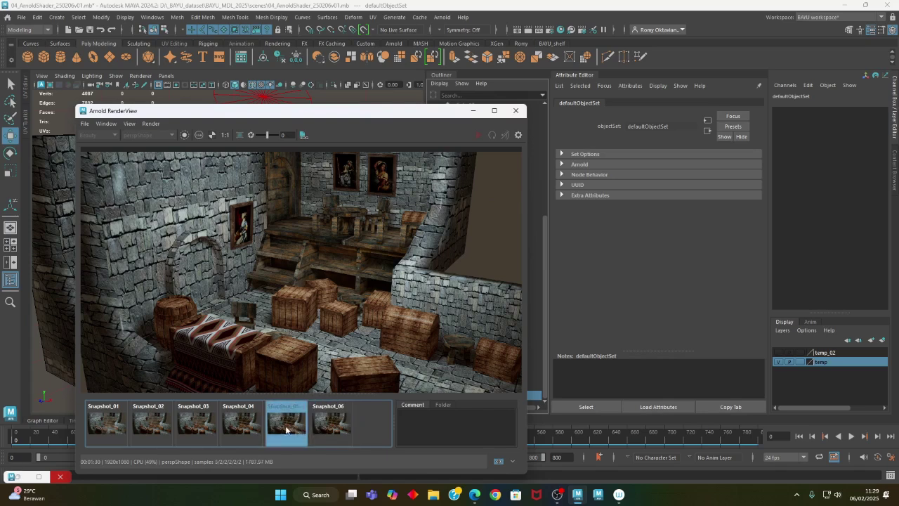
left_click(240, 426)
left_click(283, 431)
left_click(253, 430)
left_click(290, 436)
left_click(253, 433)
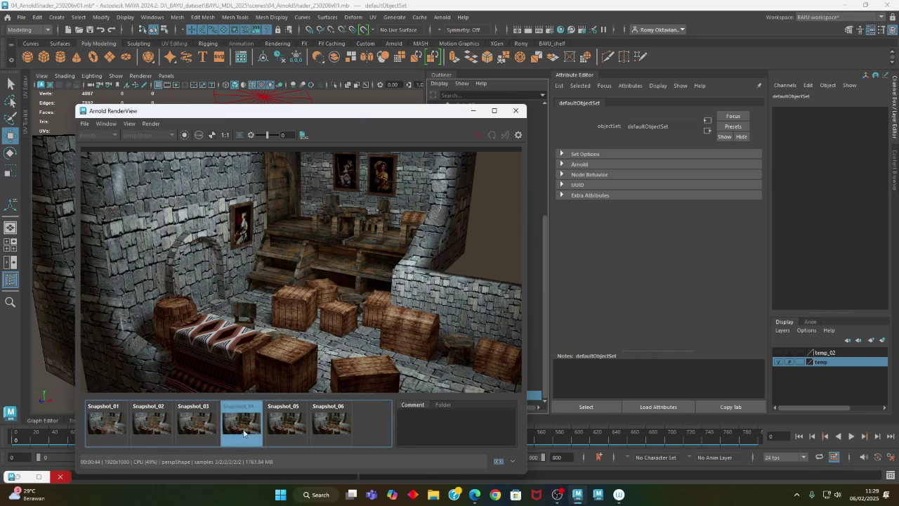
Step: View the third, fourth, fifth and sixth render snapshots in order
left_click(215, 430)
left_click(240, 426)
left_click(287, 429)
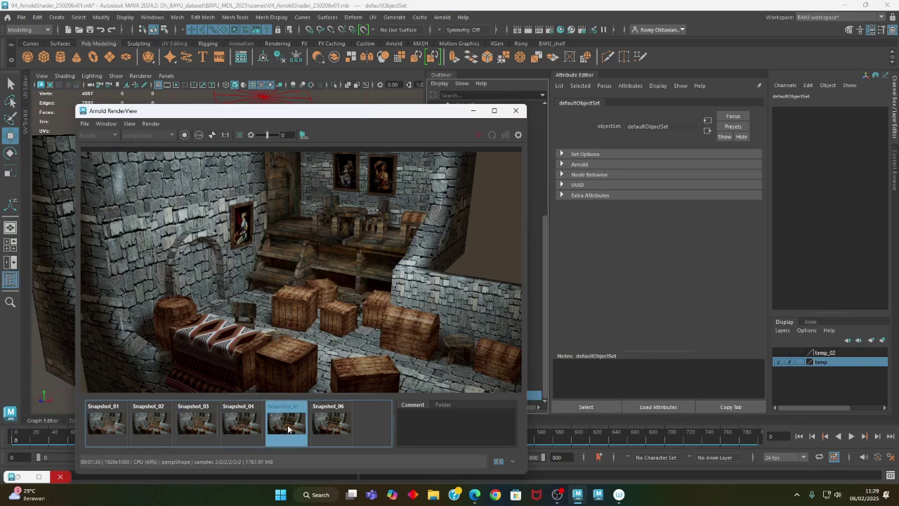
left_click(332, 425)
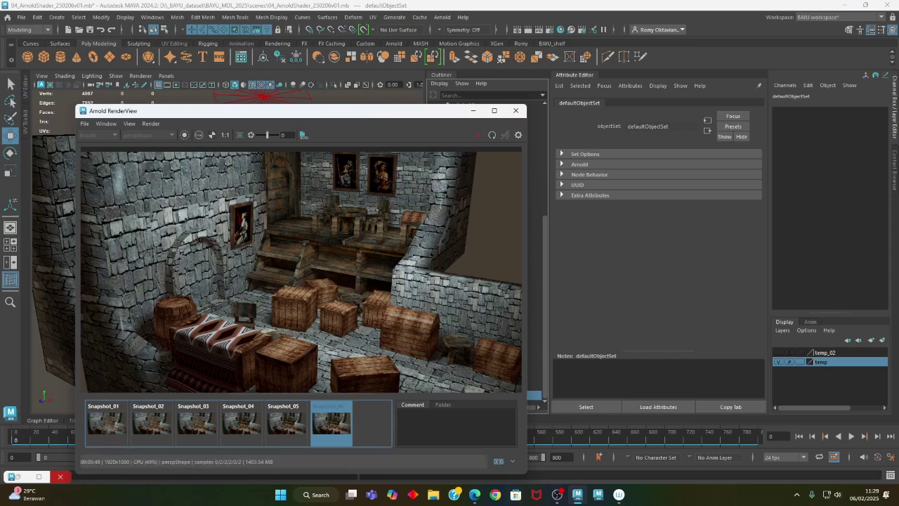
Step: Switch to the Calculator app and multiply 6 by 800 to estimate the total render time
left_click(317, 495)
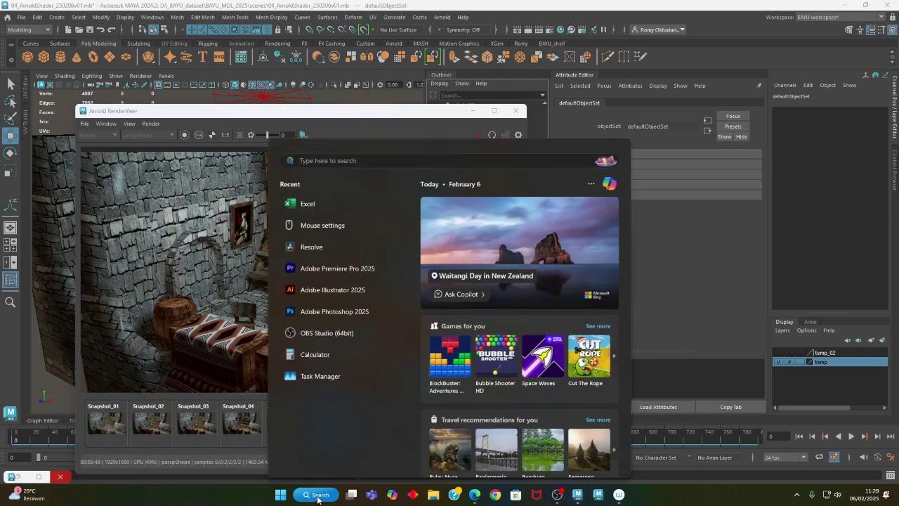
type("calc")
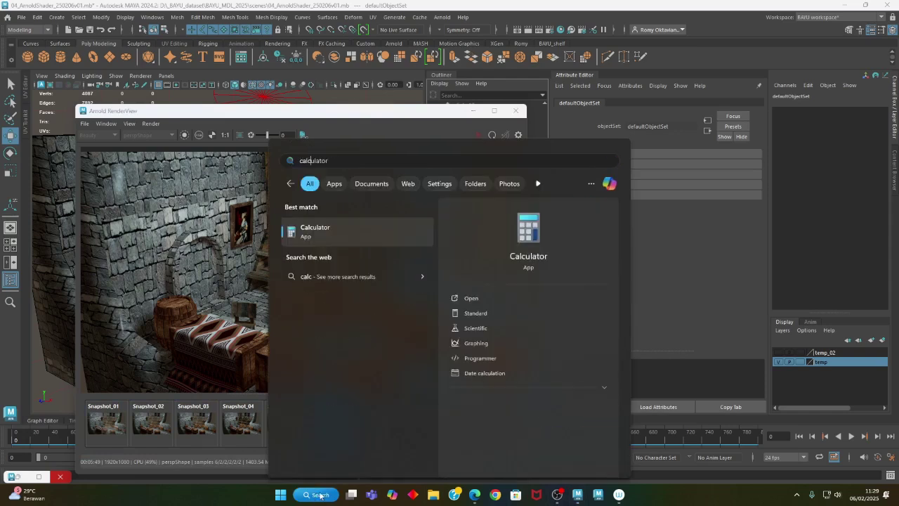
left_click(322, 231)
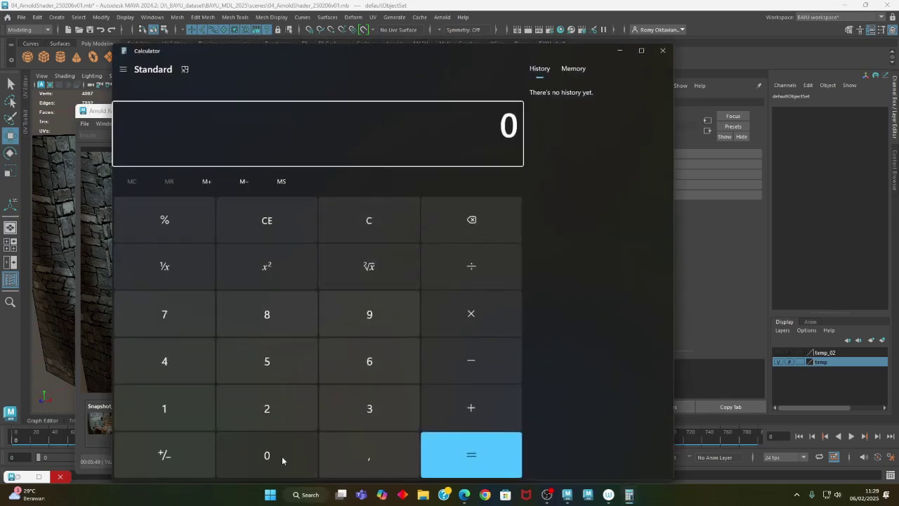
left_click(366, 362)
left_click(467, 312)
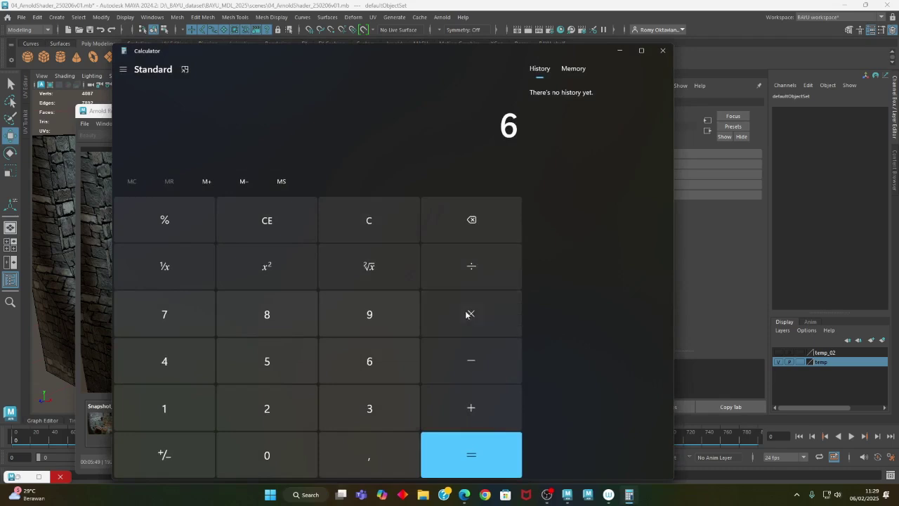
left_click(274, 317)
double_click(267, 455)
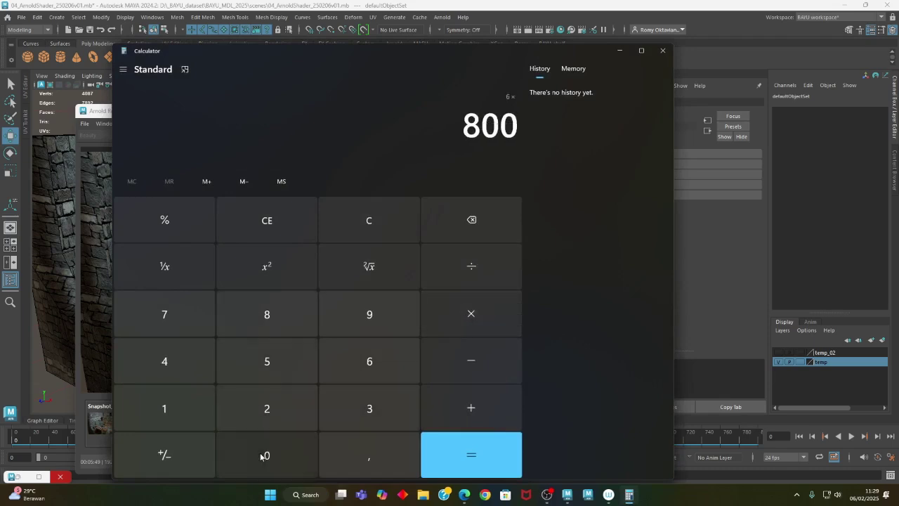
left_click(472, 458)
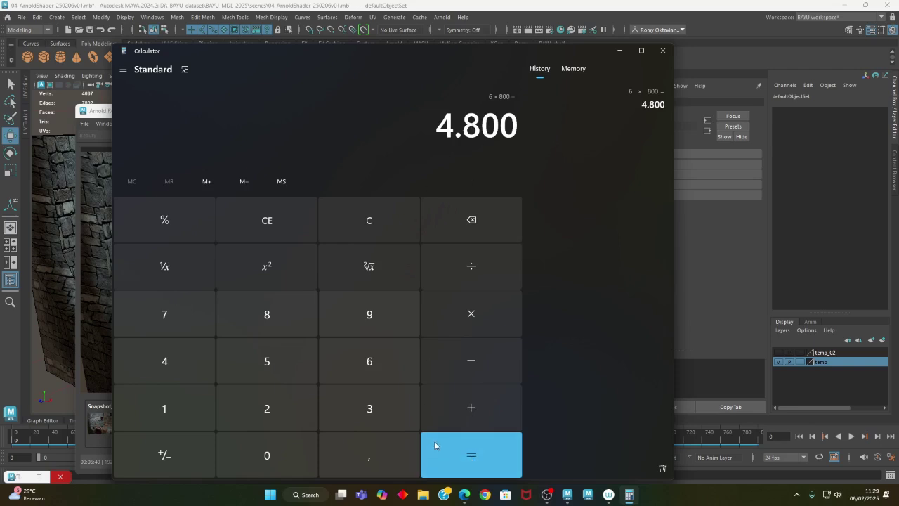
Step: Divide the calculated product by 60
left_click(471, 281)
left_click(368, 361)
left_click(288, 460)
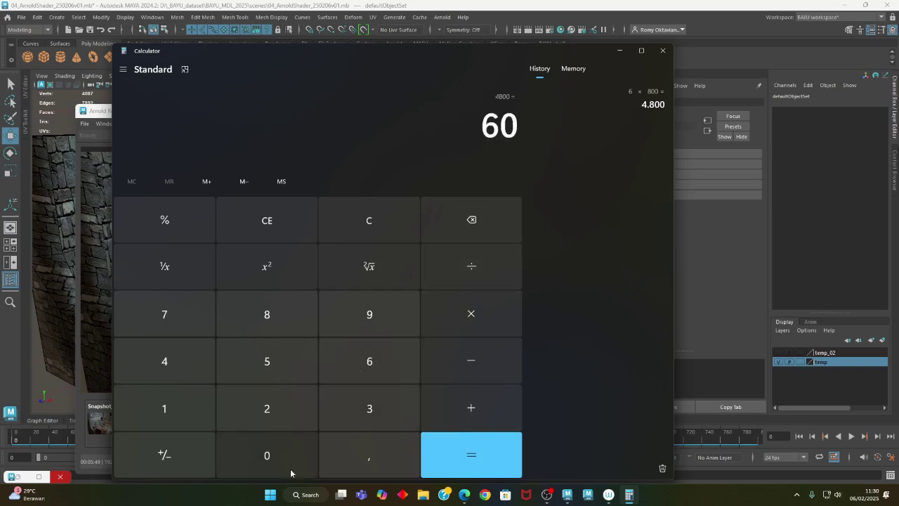
left_click(481, 470)
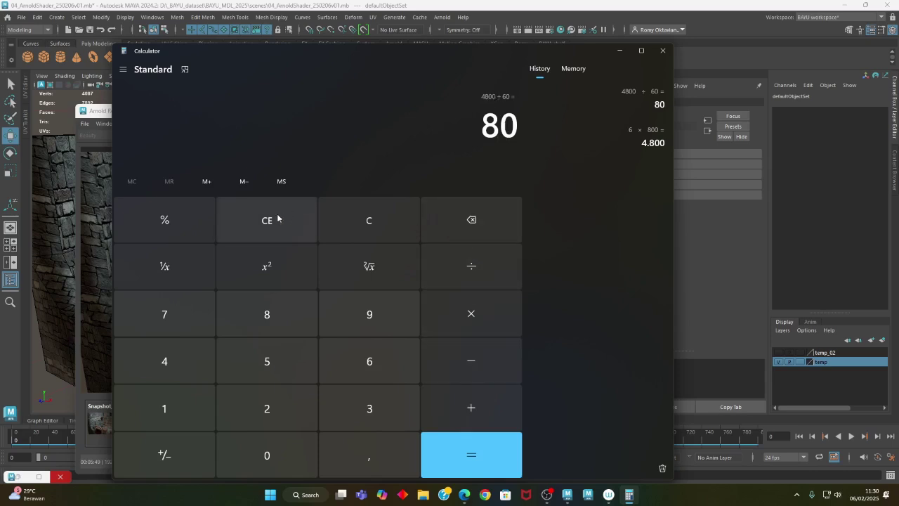
Step: Clear the calculator and repeat the multiplication of 6 by 800
left_click(360, 225)
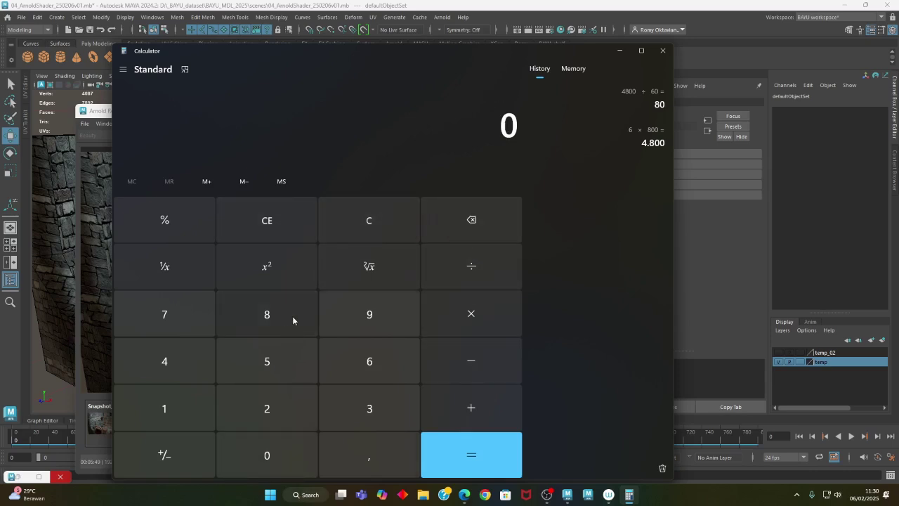
left_click(358, 362)
left_click(468, 315)
left_click(266, 314)
left_click(281, 454)
left_click(281, 453)
left_click(477, 460)
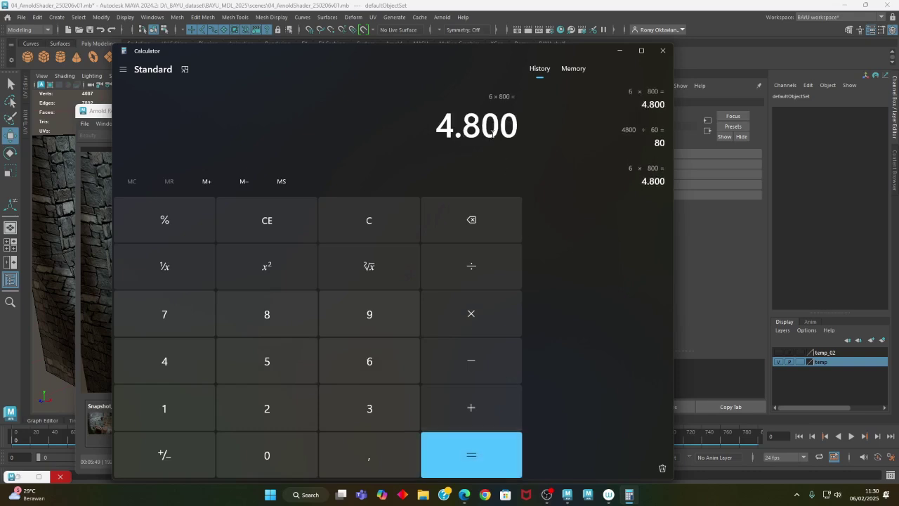
Step: Enter 60 as the divisor of the repeated product, and close the Calculator without evaluating it
left_click(363, 365)
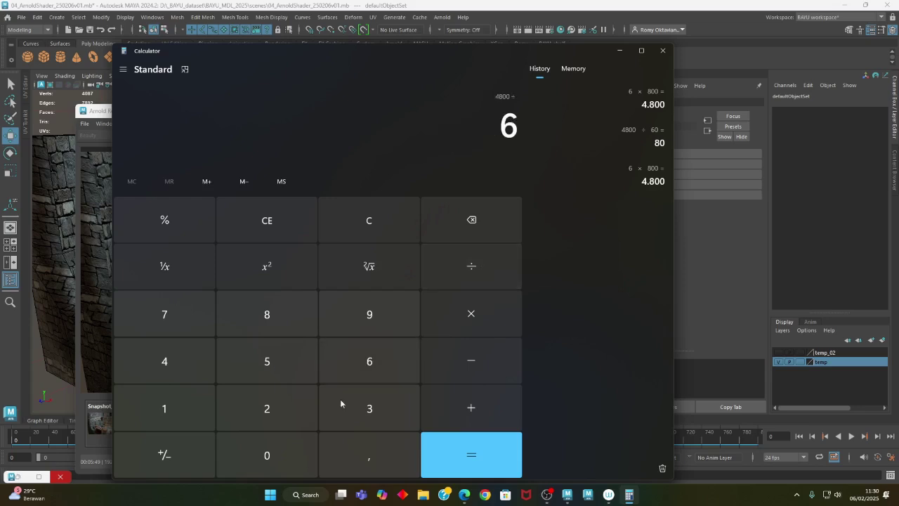
left_click(280, 460)
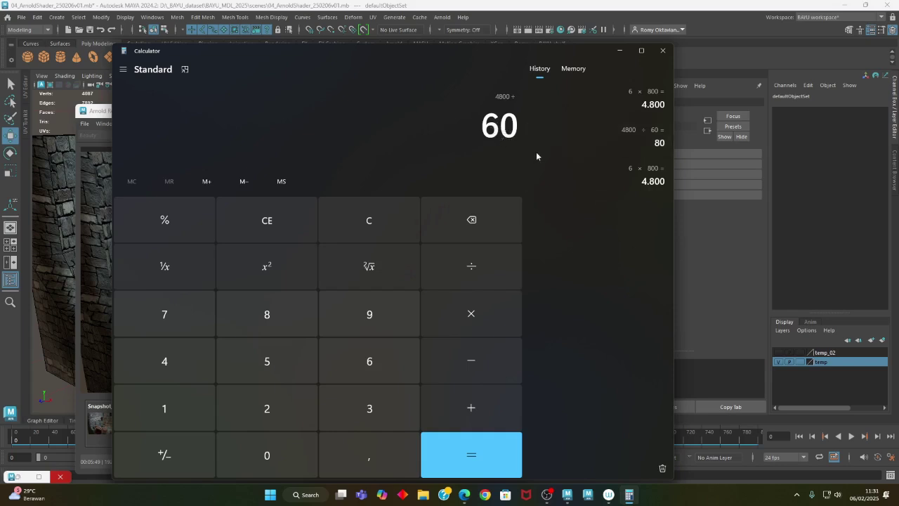
left_click(662, 50)
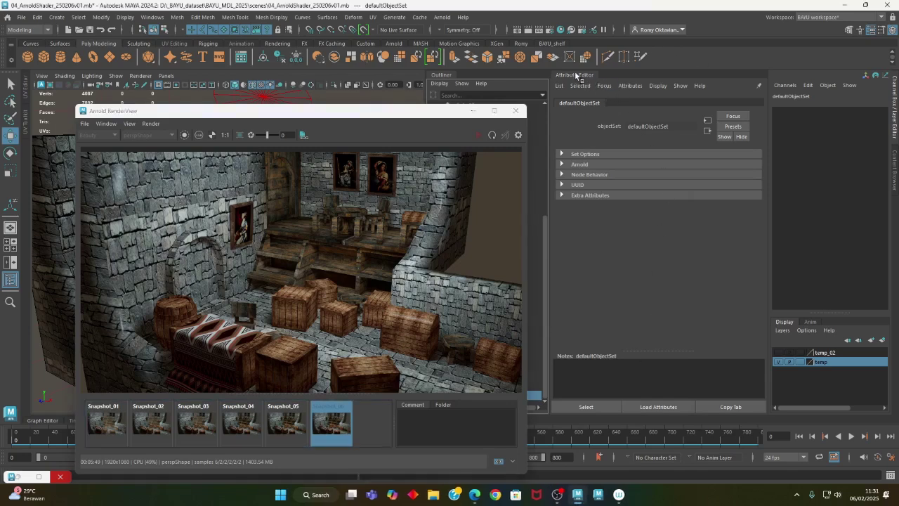
Step: Hide the Attribute Editor and save the scene under its current name, with the render window shifted slightly aside
key("ctrl+a")
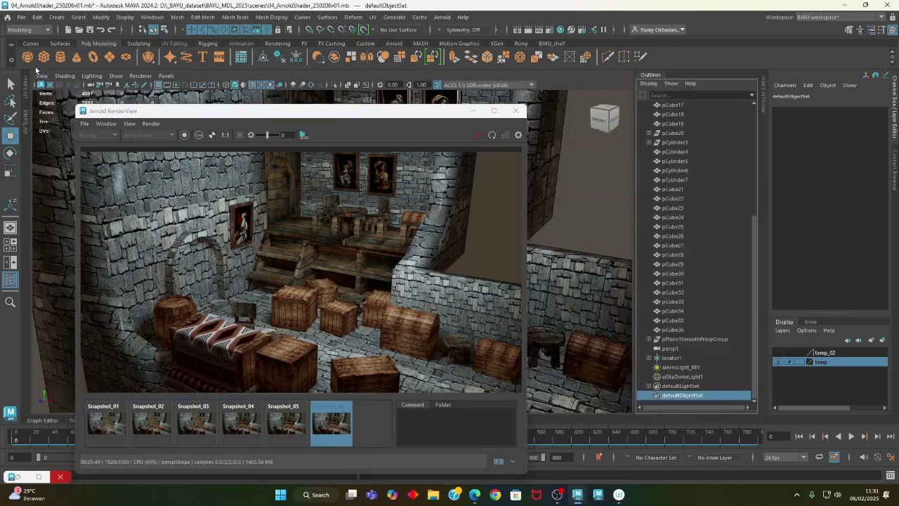
left_click(21, 17)
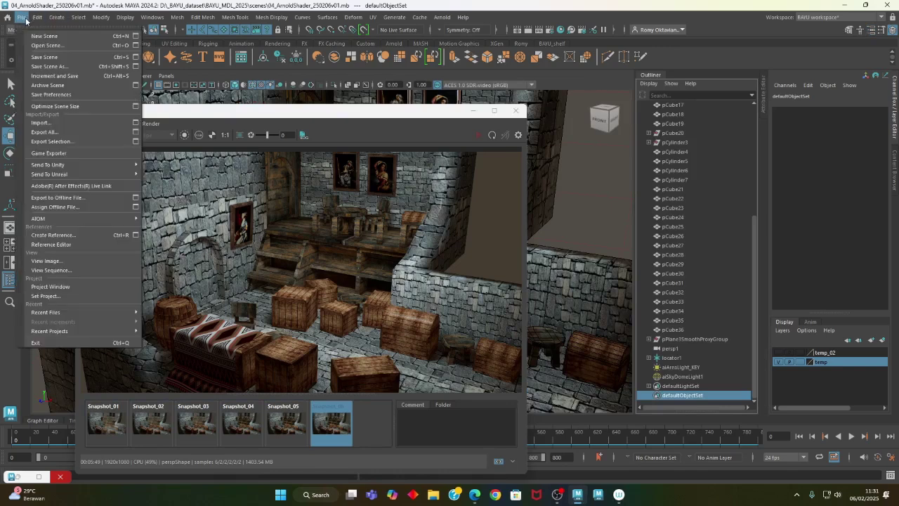
left_click(49, 57)
left_click_drag(473, 120, 512, 116)
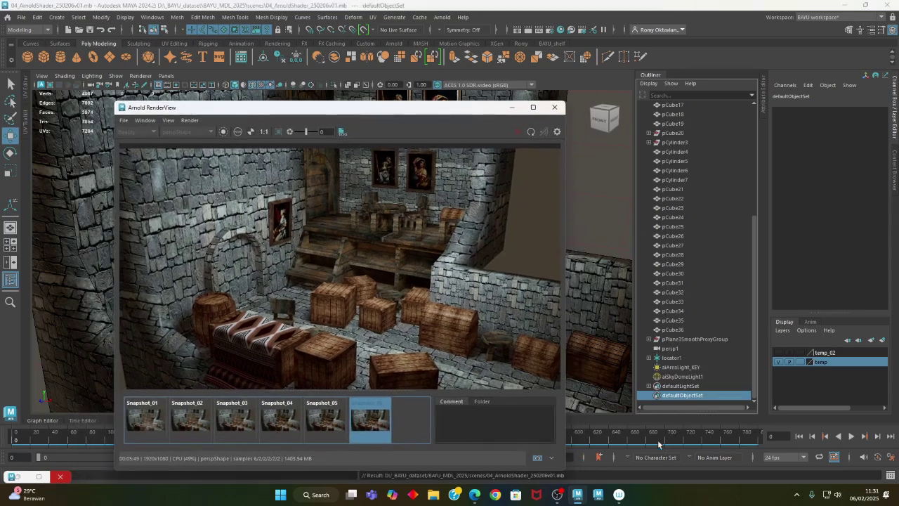